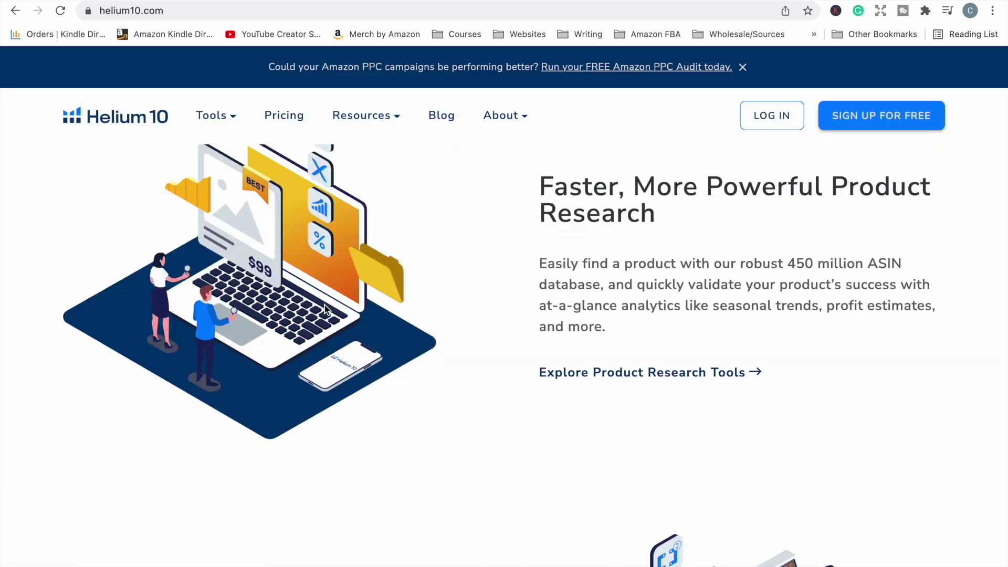
Step: Scroll the Helium 10 homepage through its feature sections to the Manage Everything tools illustration
scroll(325, 308, down, 2)
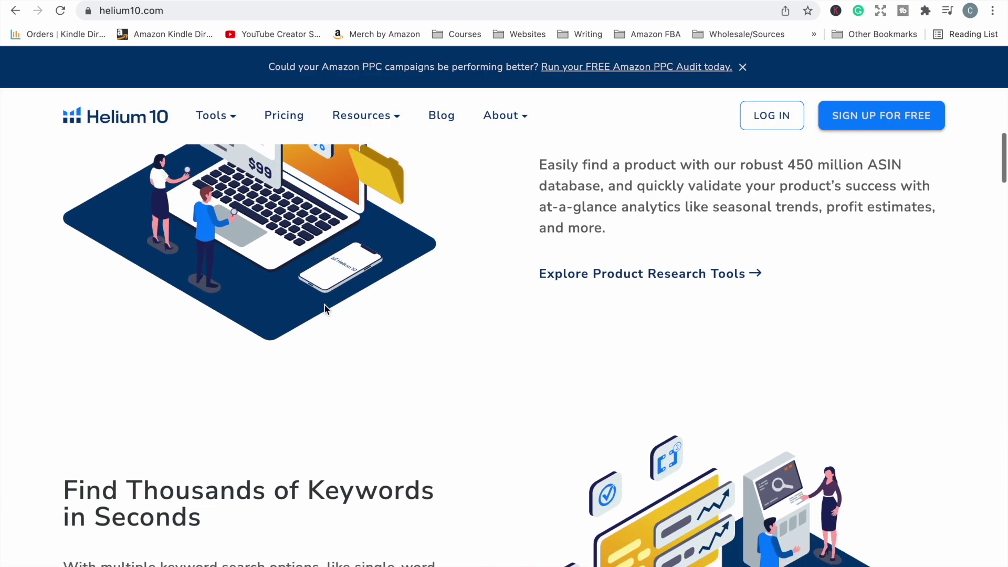
scroll(324, 309, down, 4)
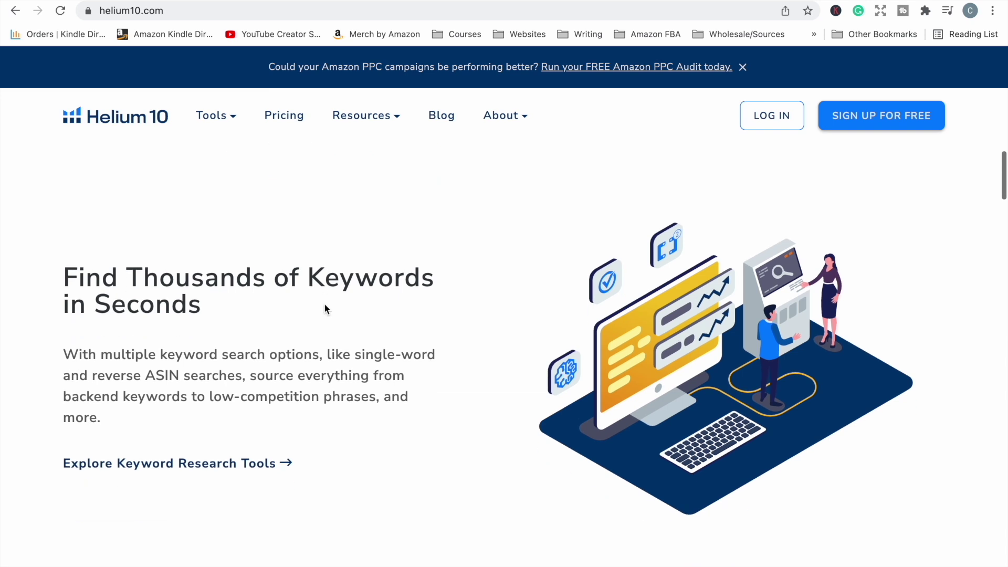
scroll(324, 309, down, 2)
scroll(325, 309, down, 1)
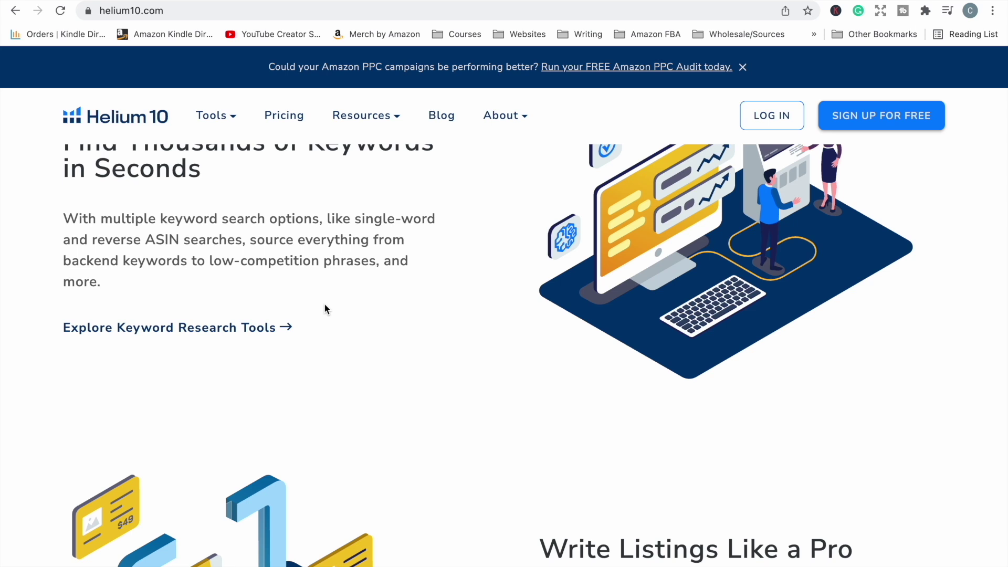
scroll(324, 309, down, 5)
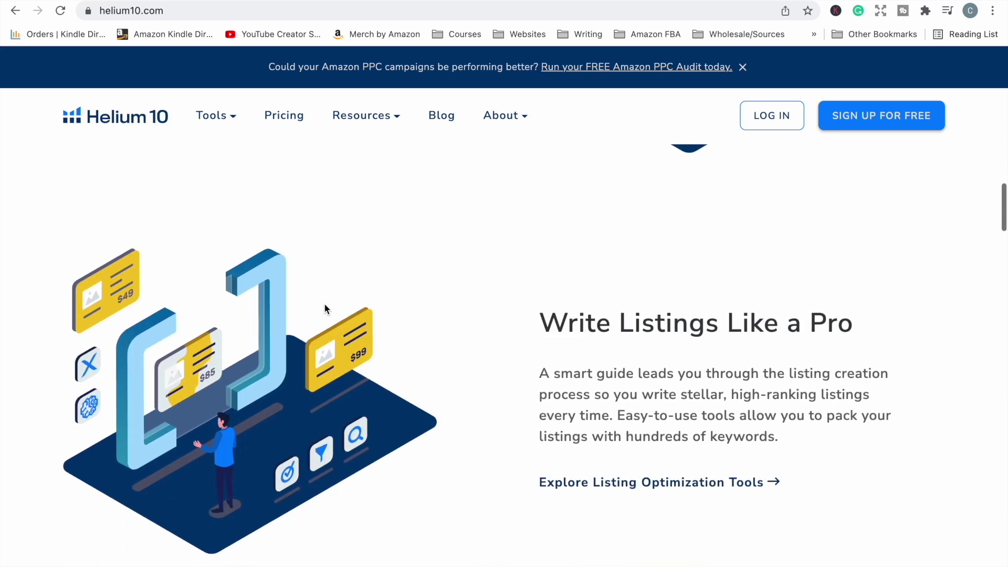
scroll(325, 309, down, 8)
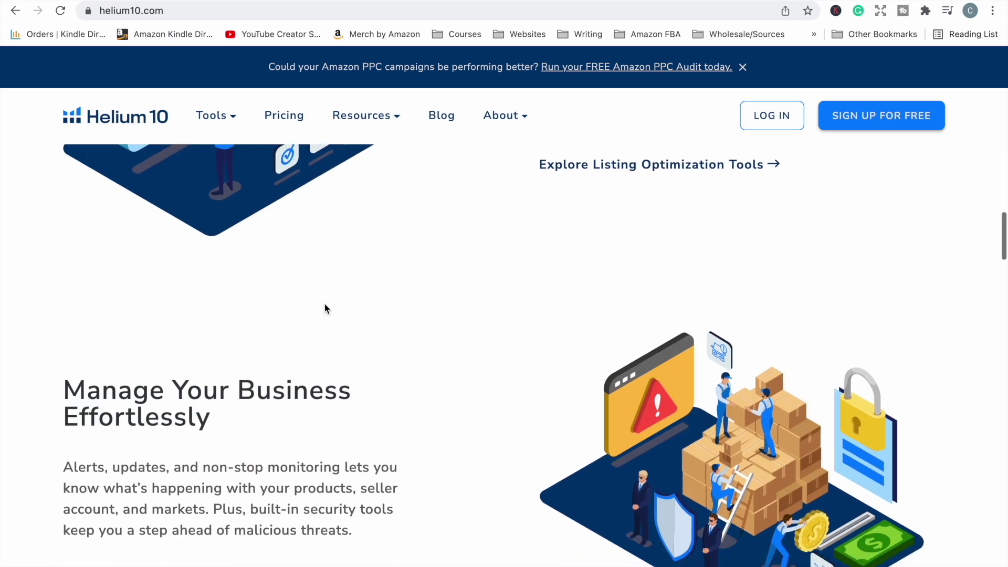
scroll(325, 309, down, 8)
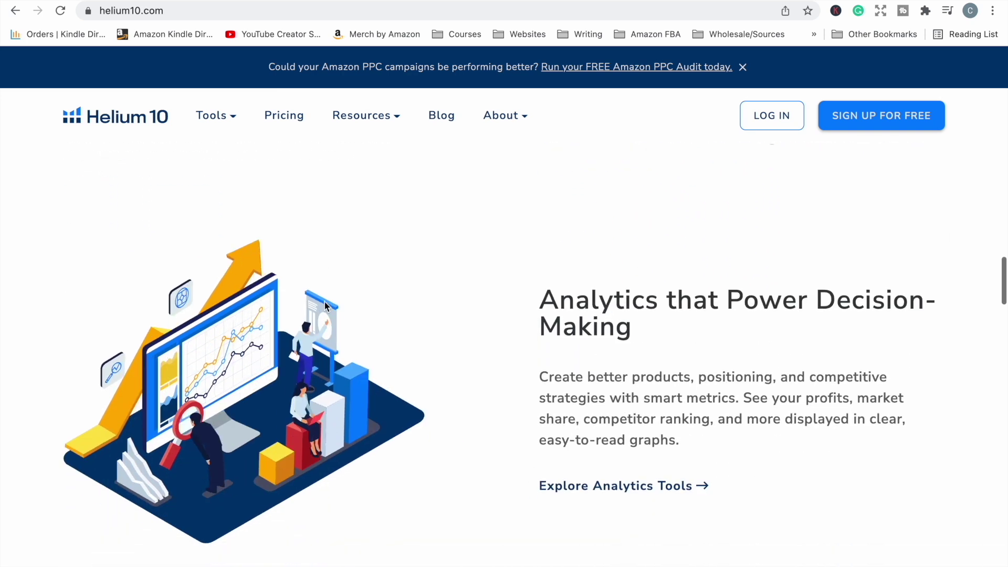
scroll(325, 300, down, 6)
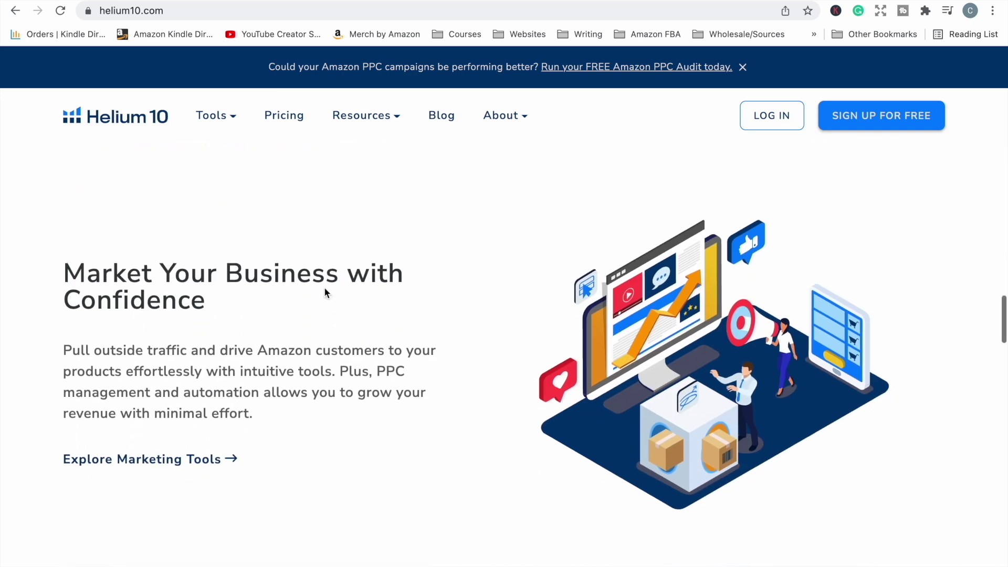
scroll(324, 286, down, 12)
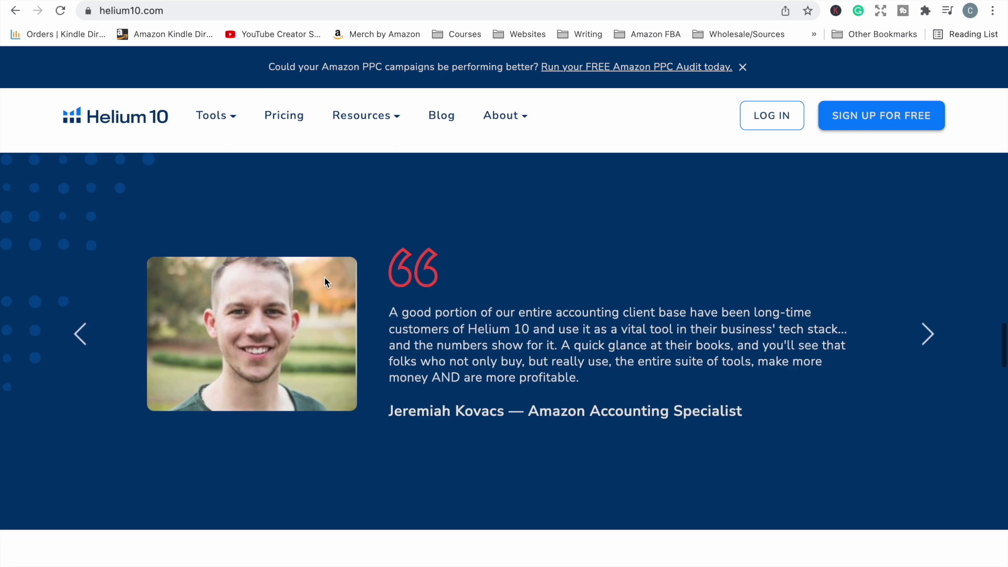
scroll(324, 278, down, 10)
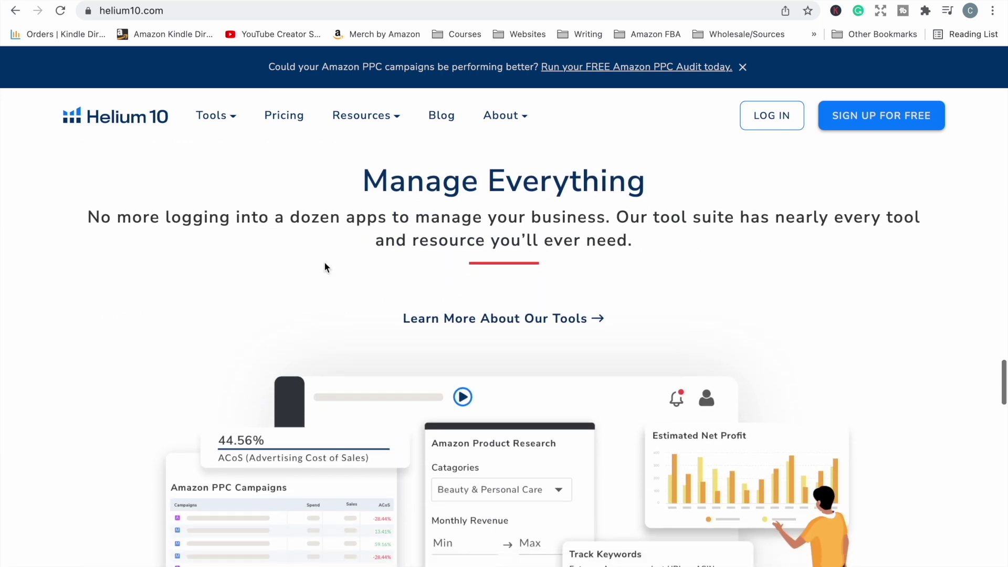
scroll(324, 265, down, 1)
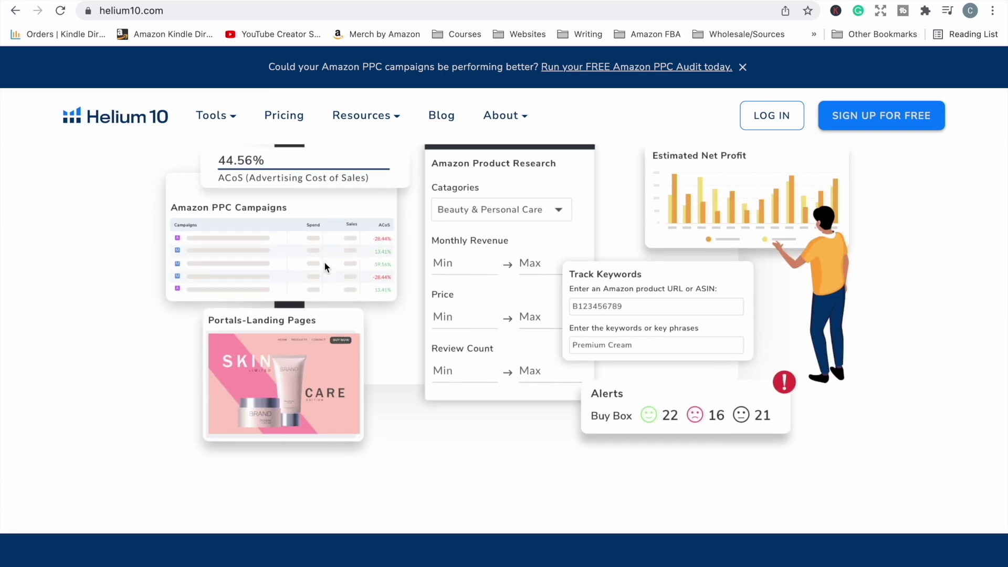
Step: Open the Chrome Extension's web store page from Tools > Free Tools on the Helium 10 homepage
key(super+bracketleft)
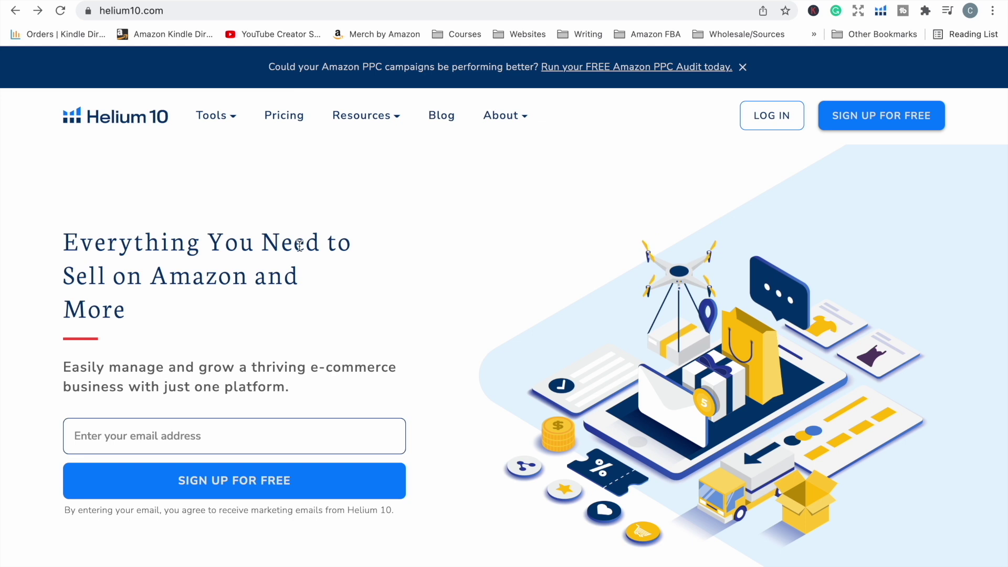
mouse_move(231, 126)
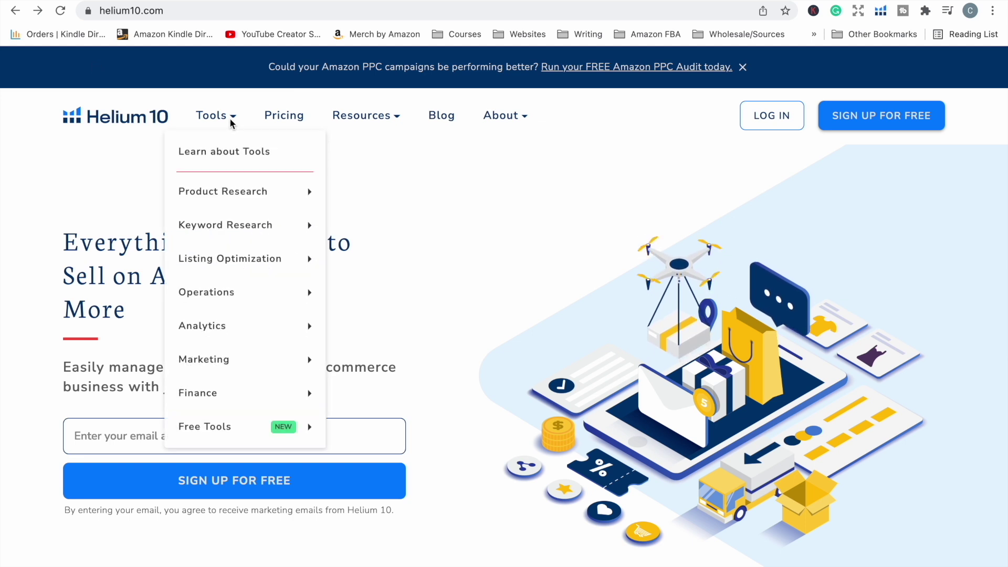
mouse_move(227, 425)
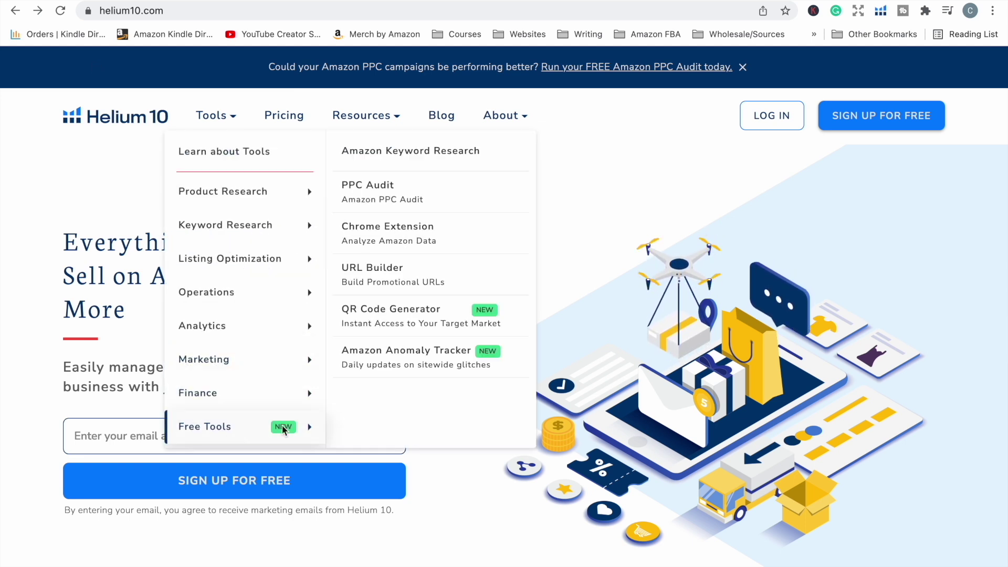
click(446, 233)
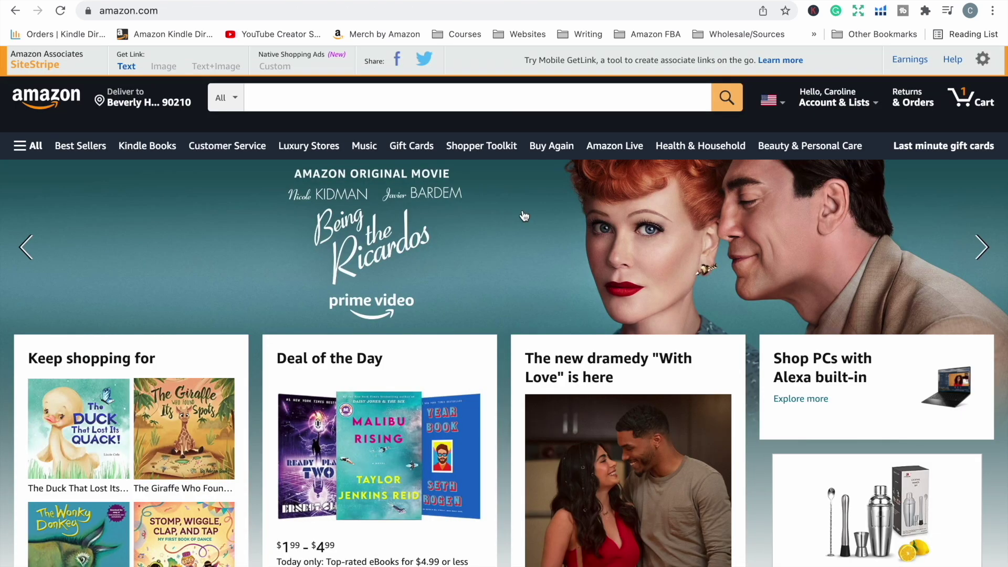
Step: Open the leopard print notebook listing and view its All Time Helium 10 sales rank chart
click(880, 11)
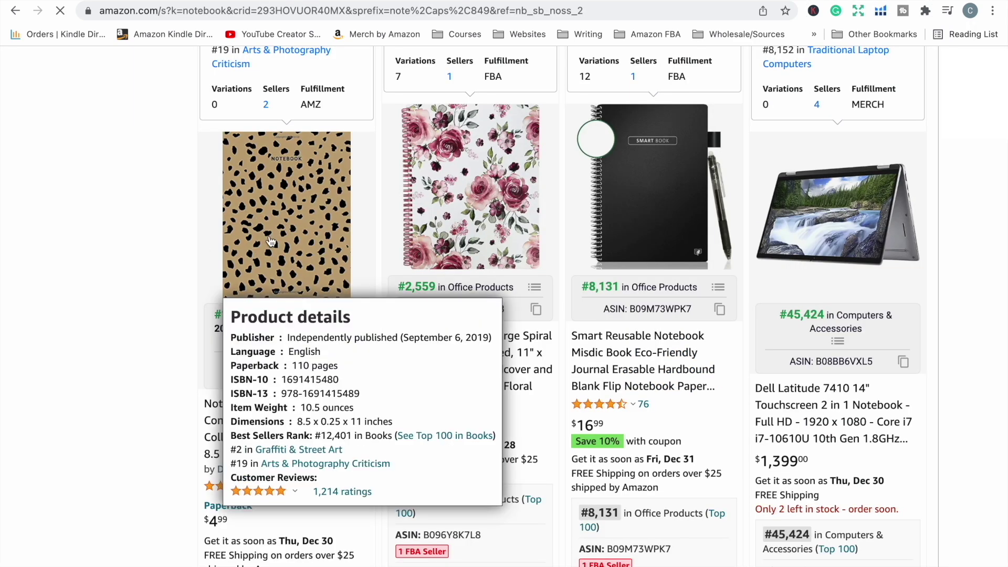
click(270, 242)
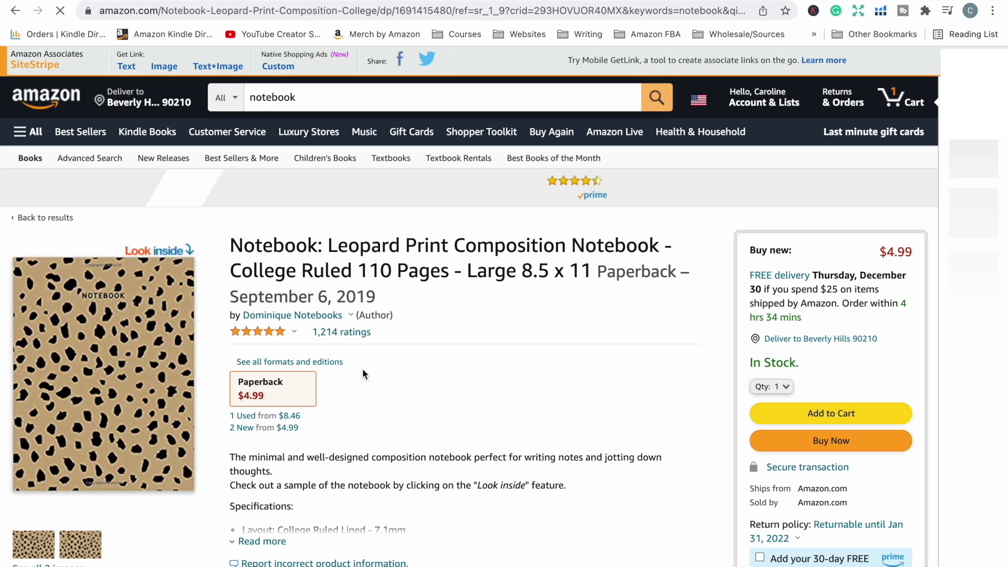
scroll(362, 372, down, 8)
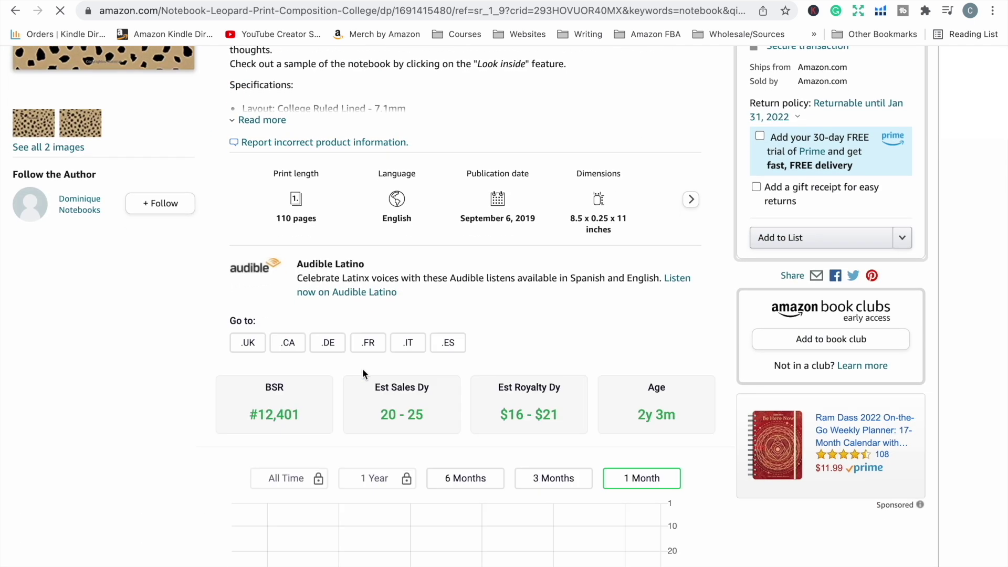
scroll(362, 371, down, 10)
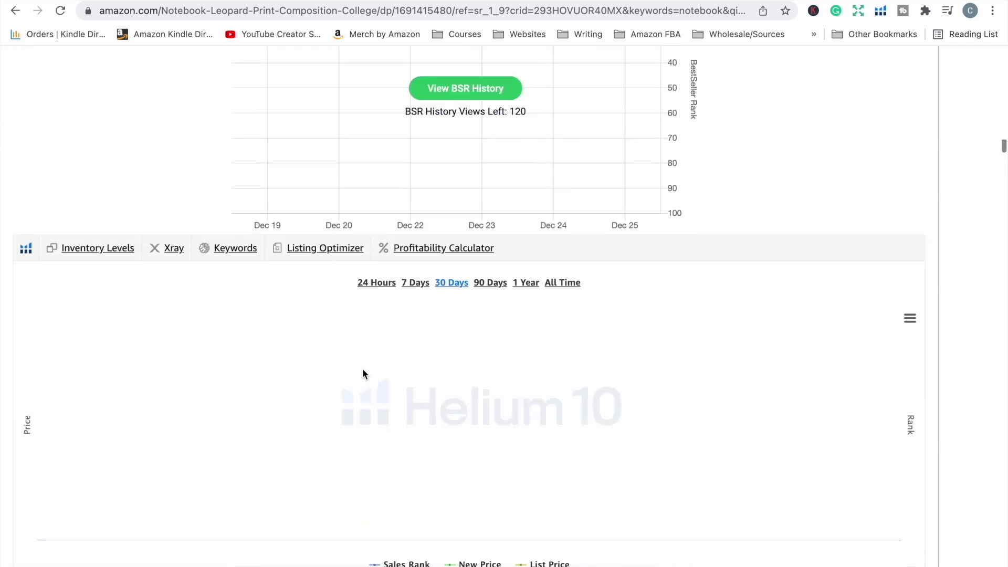
scroll(363, 374, down, 1)
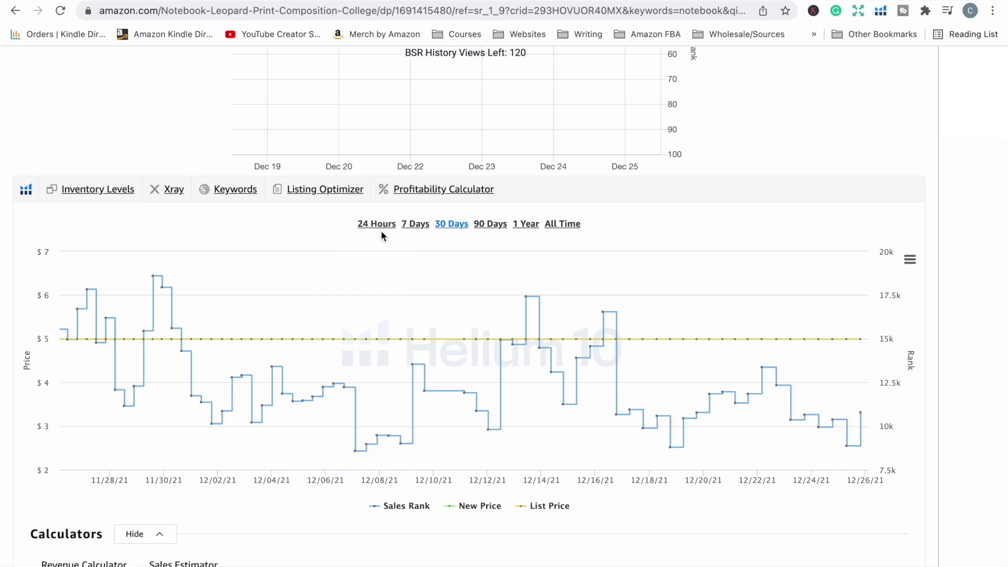
click(570, 224)
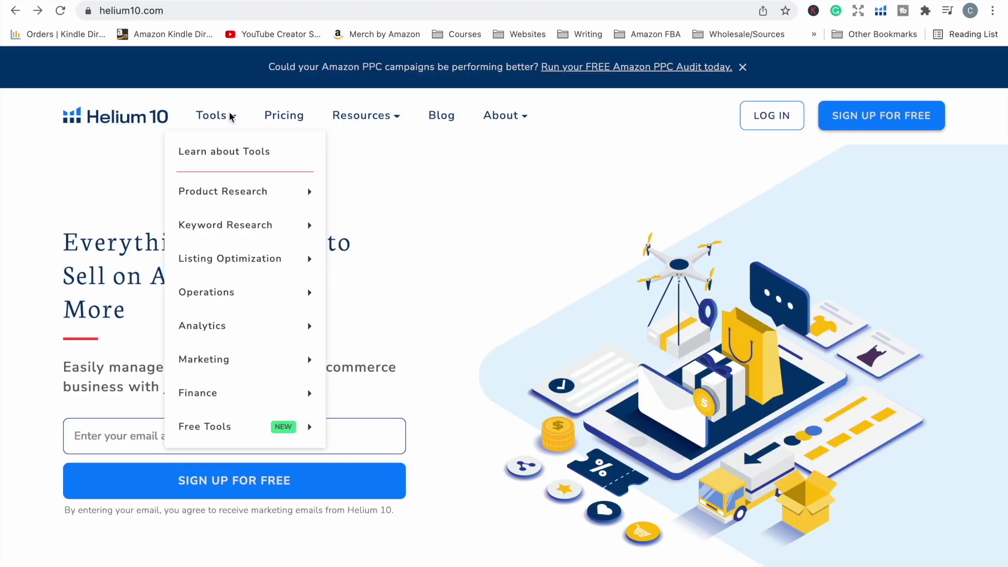
Step: Open the Cerebro page from Tools > Keyword Research and read down to the Cerebro IQ section
mouse_move(233, 210)
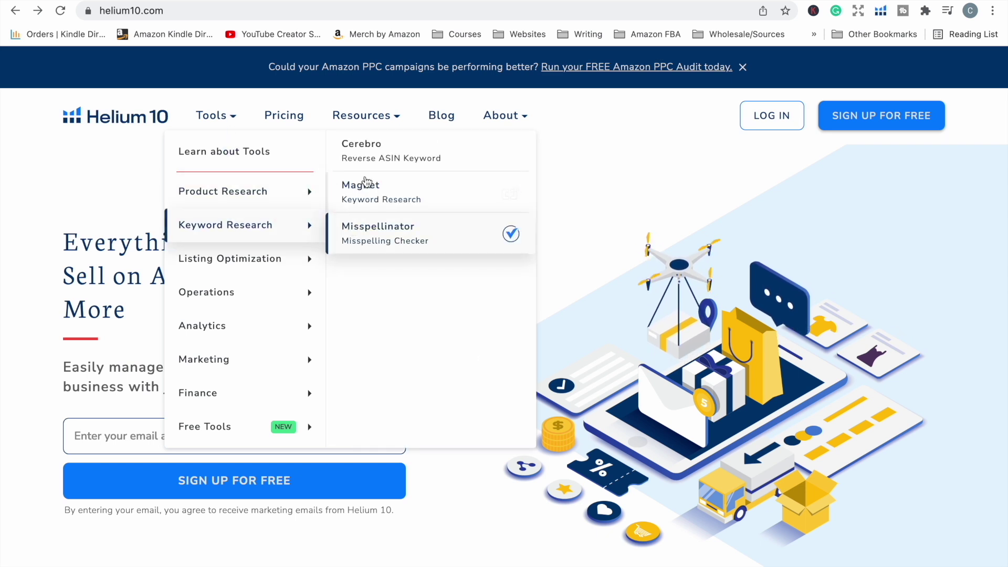
click(366, 146)
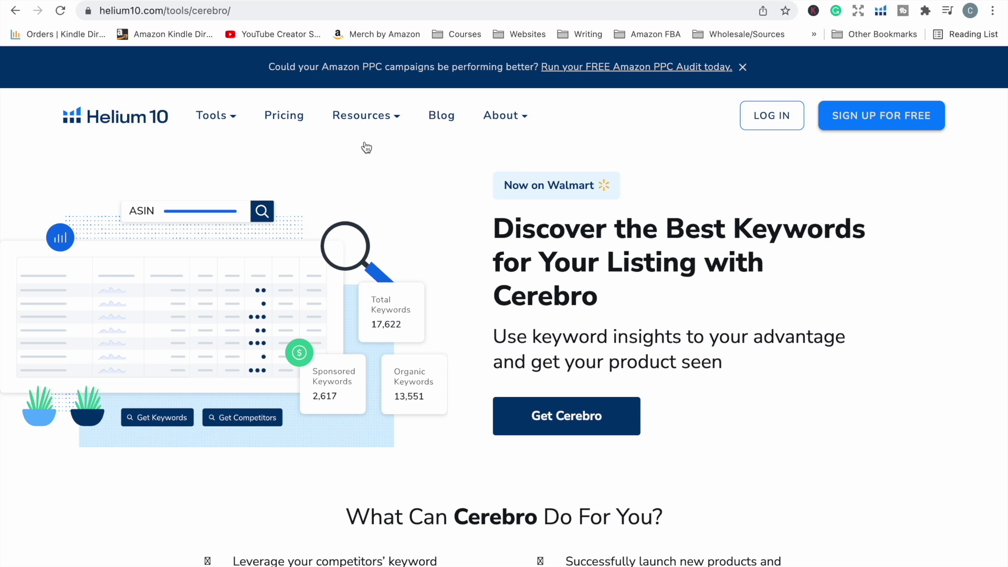
scroll(546, 368, down, 2)
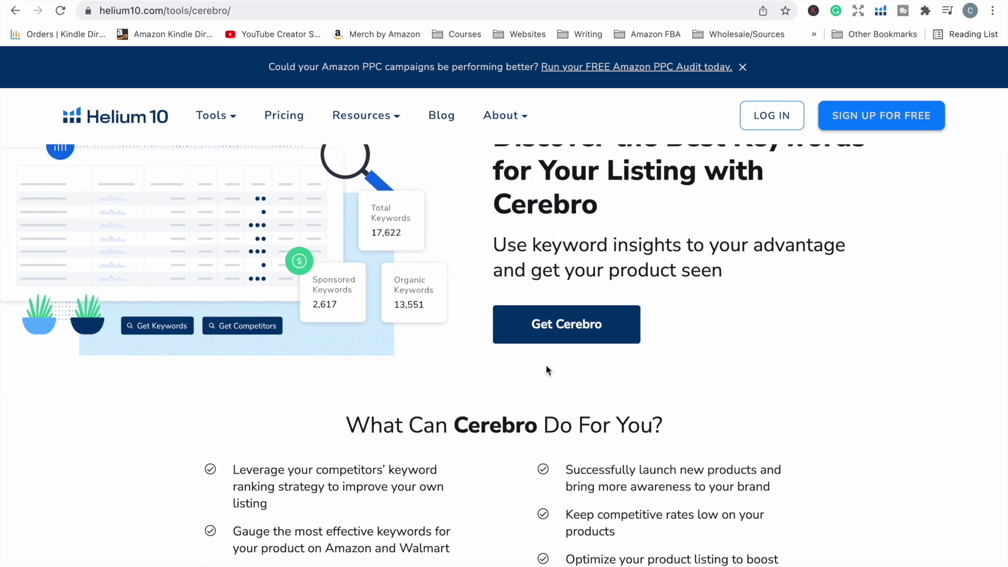
scroll(546, 369, down, 1)
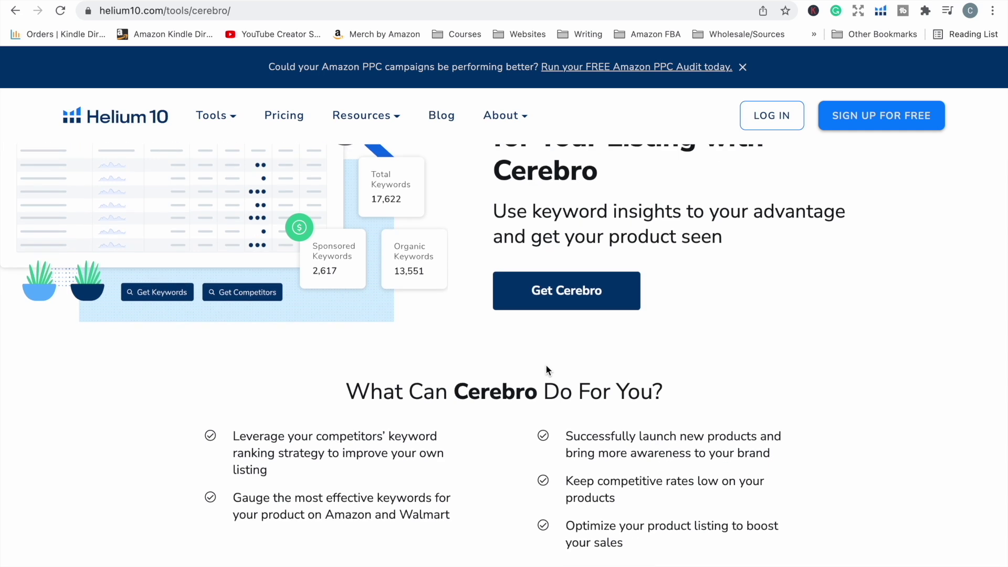
scroll(546, 367, down, 3)
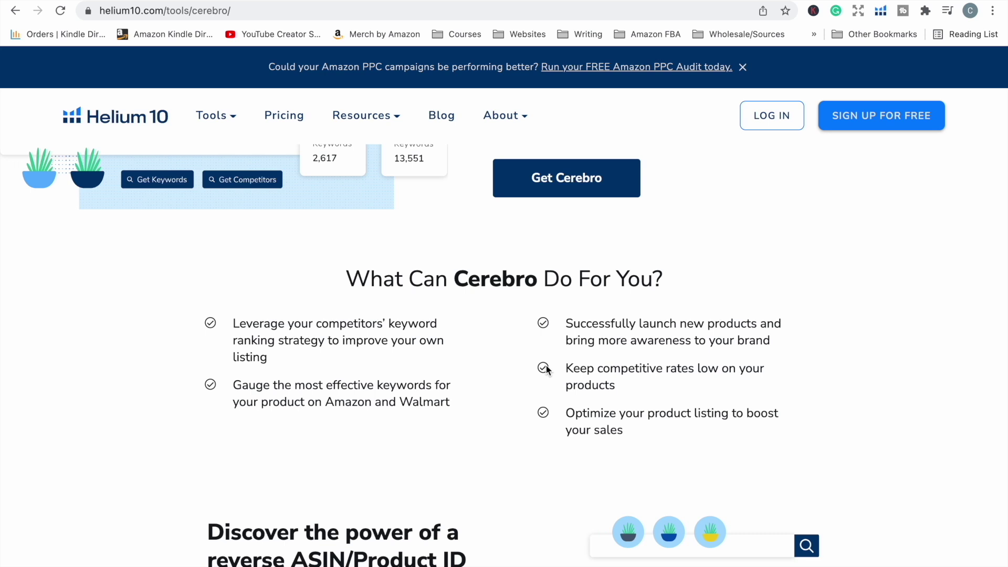
scroll(546, 369, down, 4)
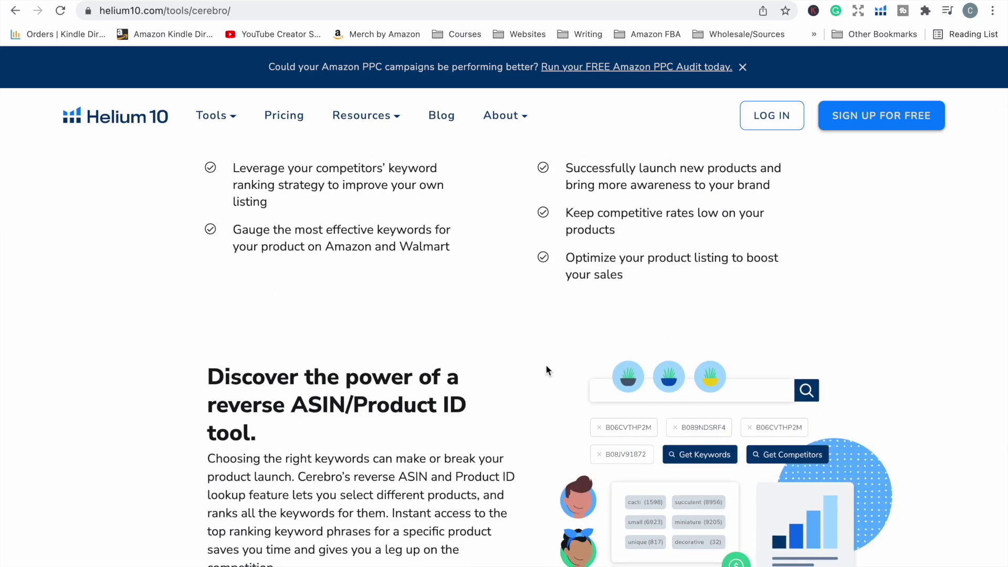
scroll(546, 366, down, 5)
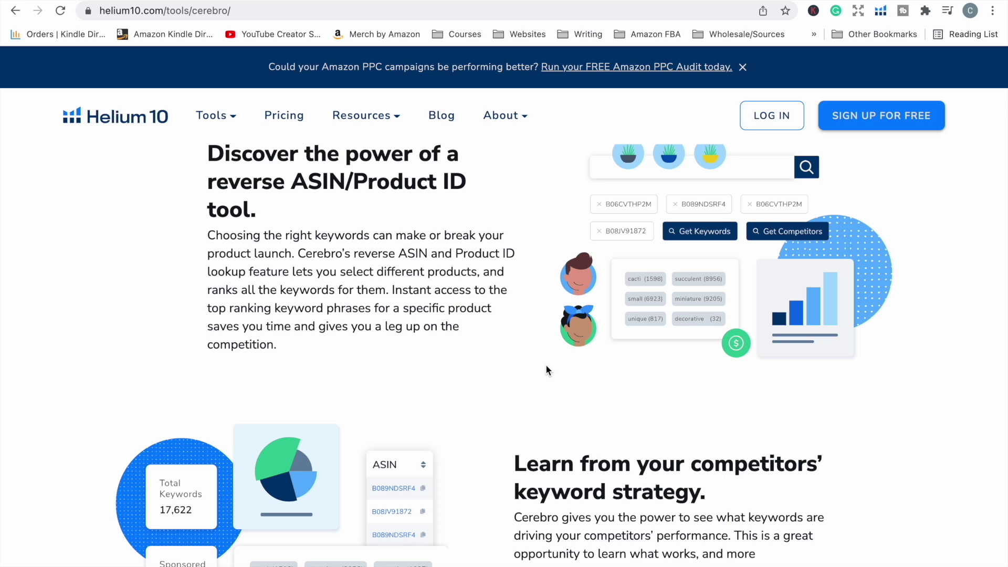
scroll(546, 366, down, 2)
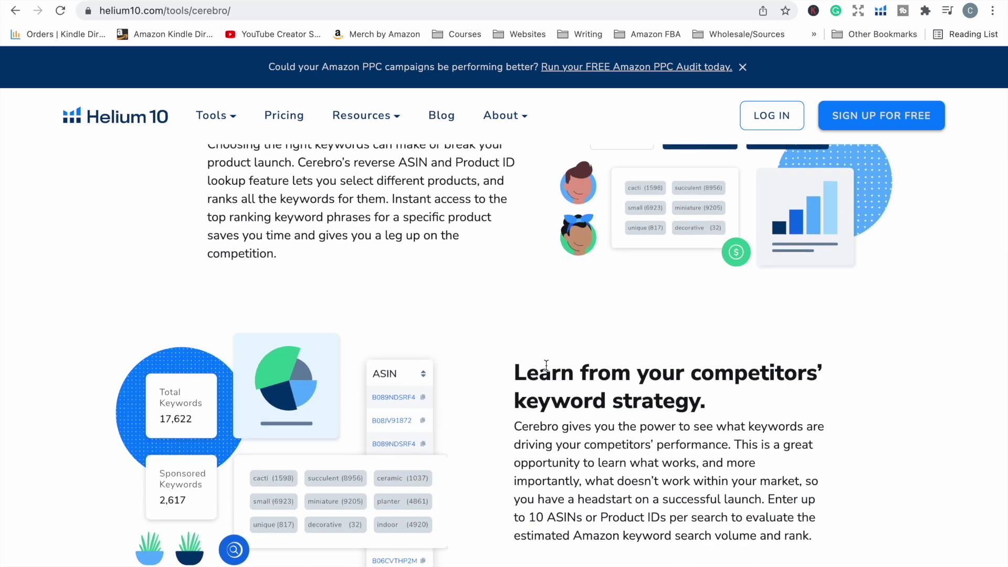
scroll(546, 366, down, 1)
scroll(546, 366, down, 6)
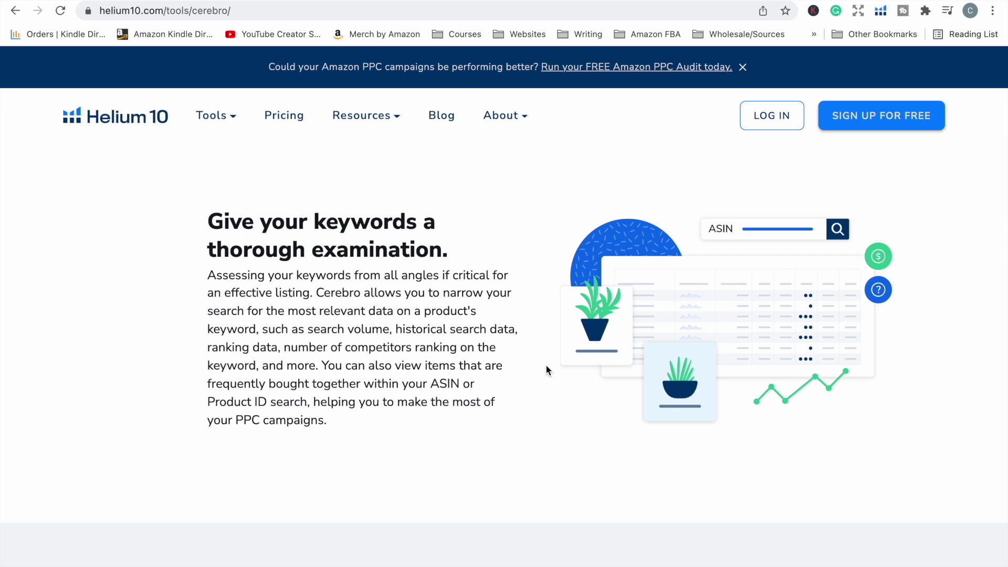
scroll(546, 365, down, 6)
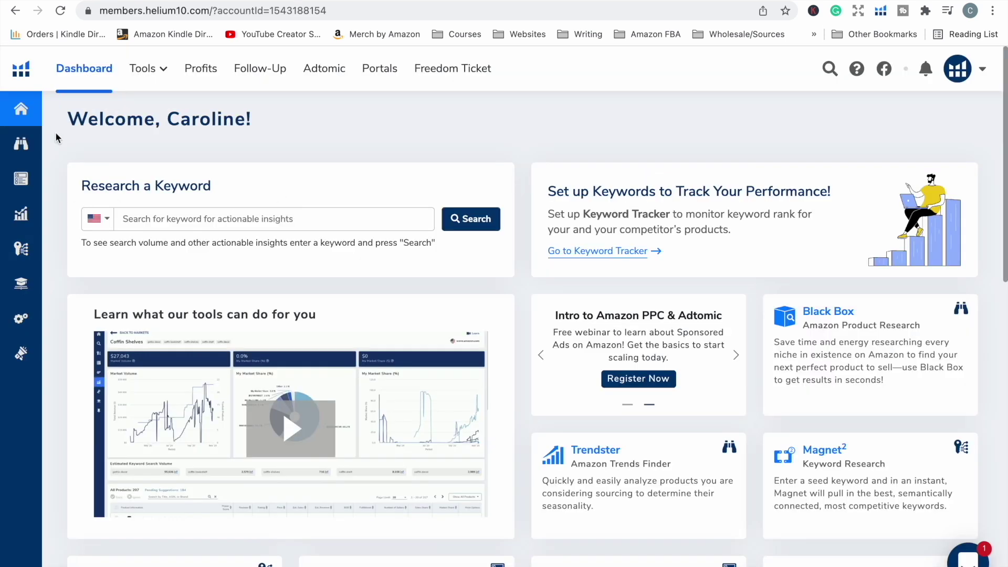
Step: Open Cerebro from the sidebar's Keyword Research menu and focus its ASIN input box
mouse_move(38, 135)
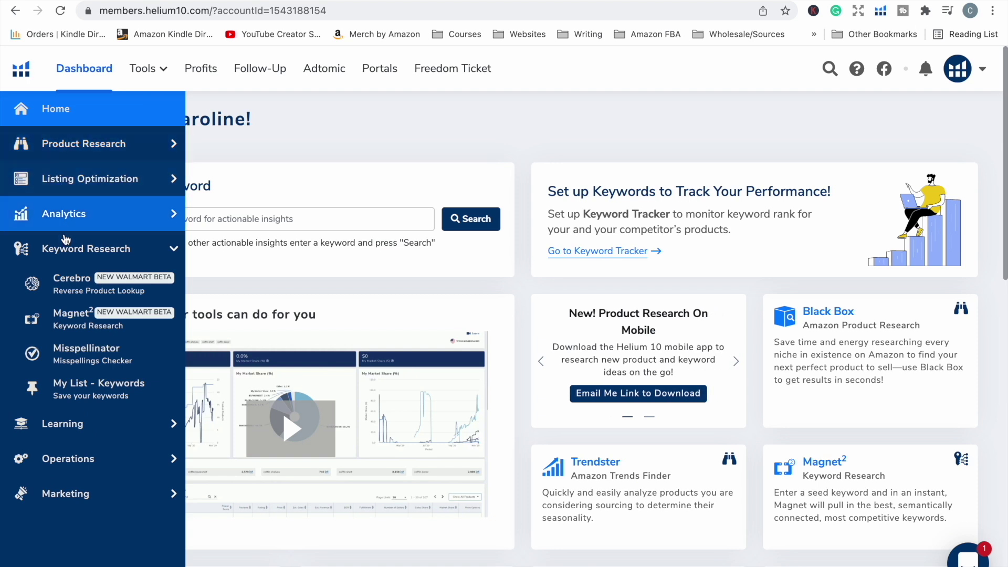
click(76, 288)
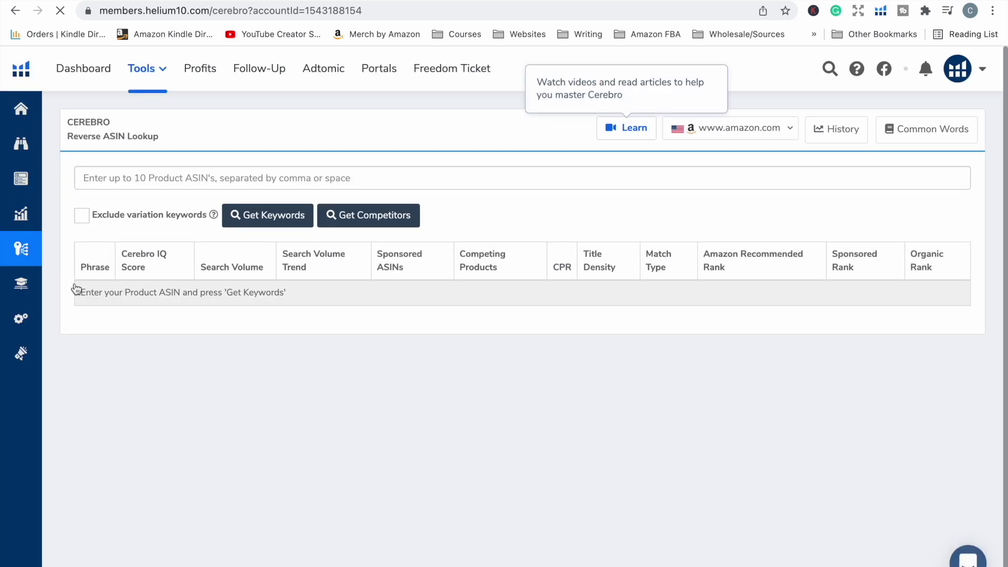
click(176, 178)
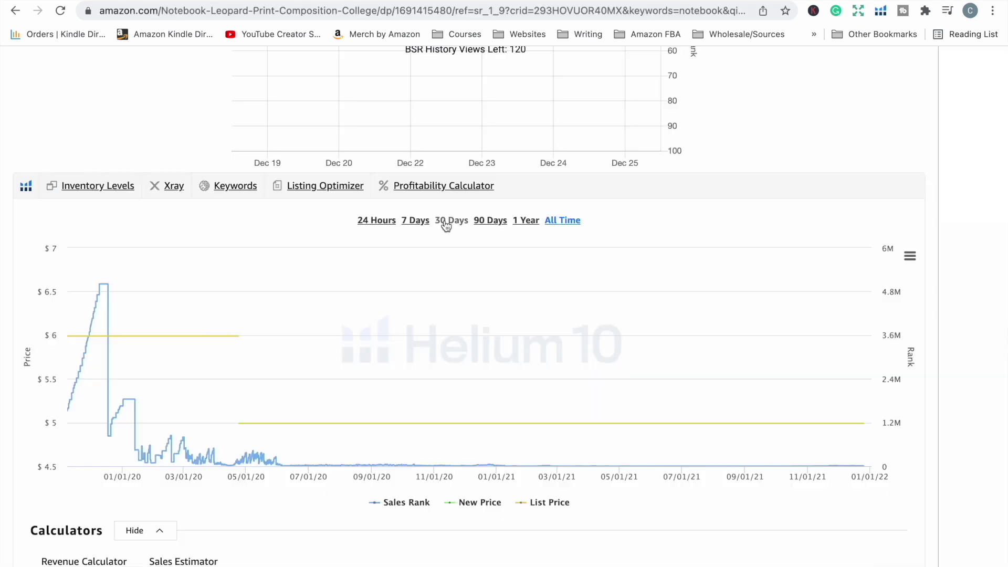
scroll(443, 223, up, 15)
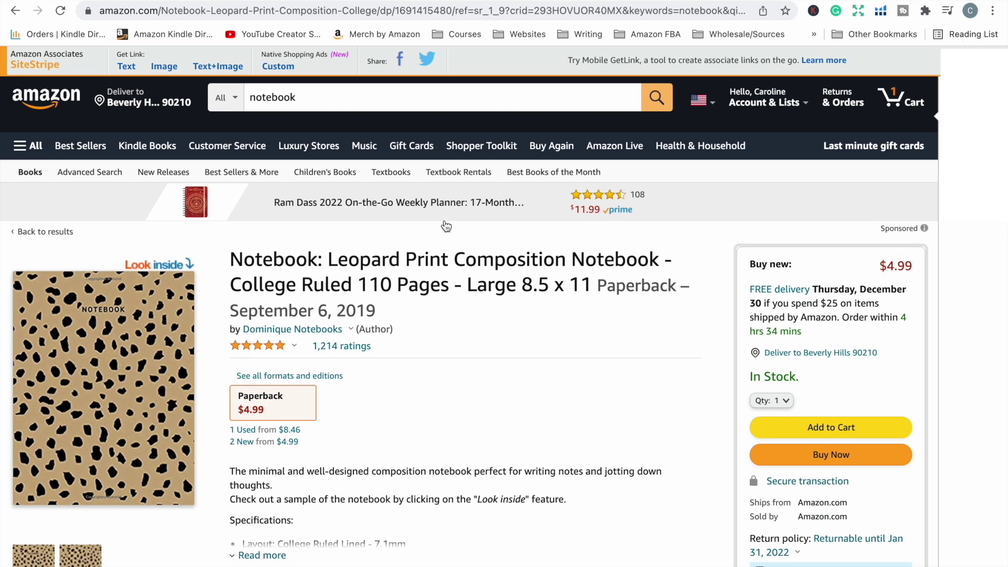
Step: Scroll the leopard notebook listing to the Helium 10 sales chart and Product details
scroll(446, 227, down, 15)
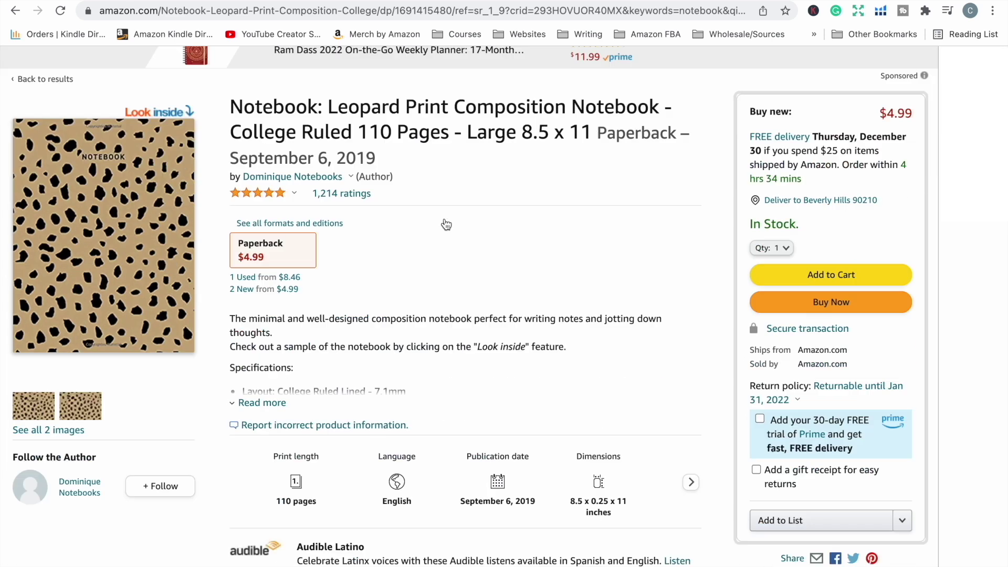
scroll(447, 222, down, 20)
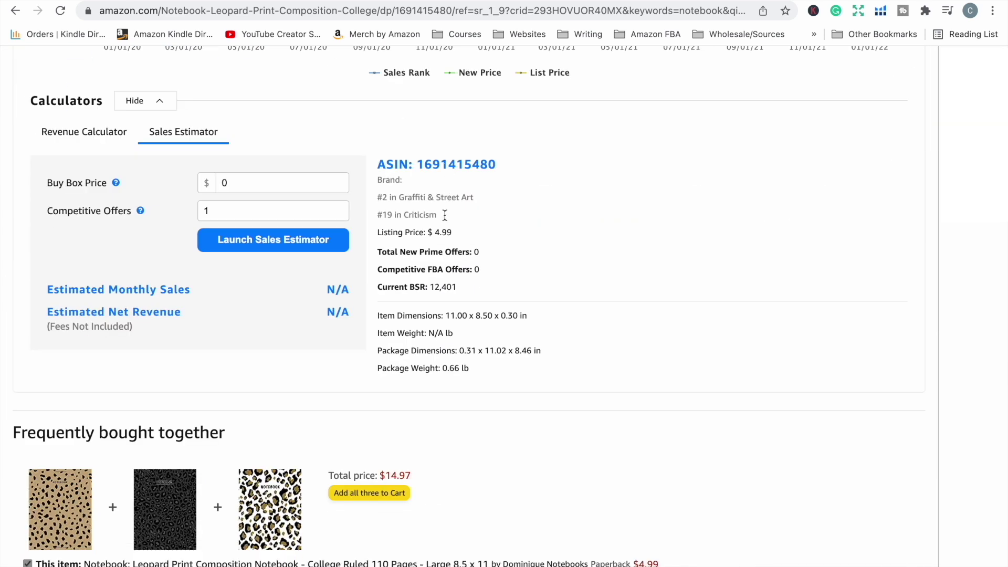
scroll(444, 202, down, 3)
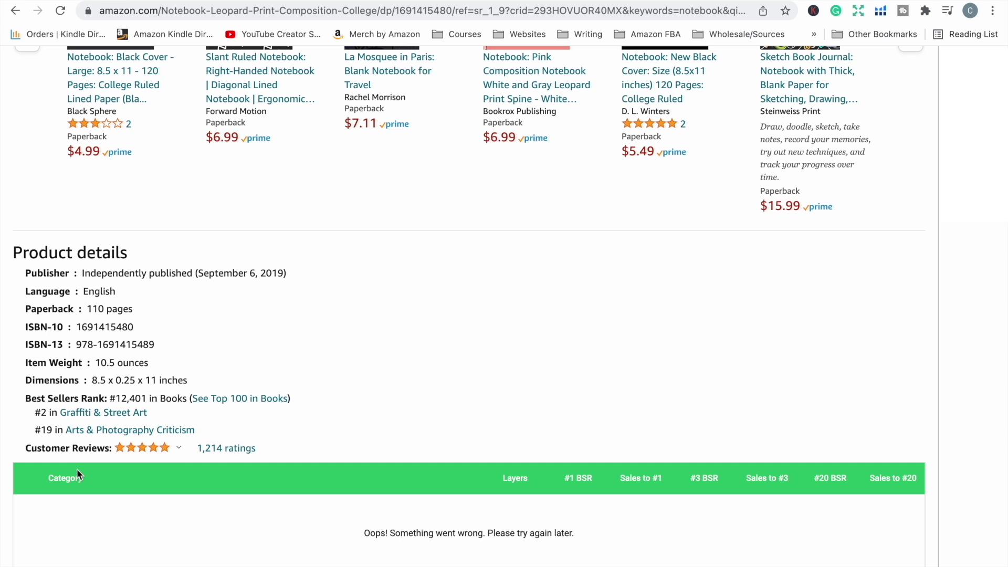
key(Home)
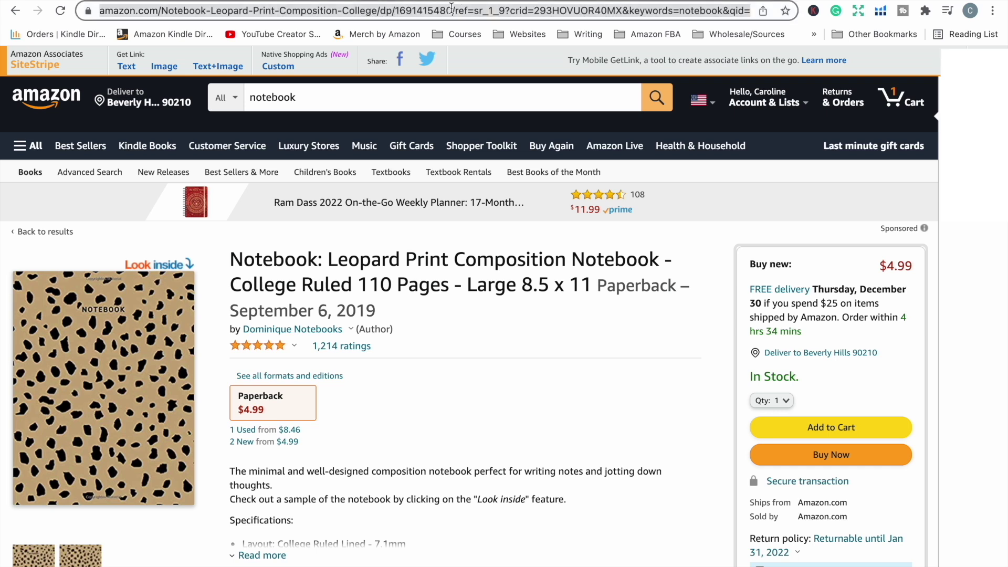
click(381, 13)
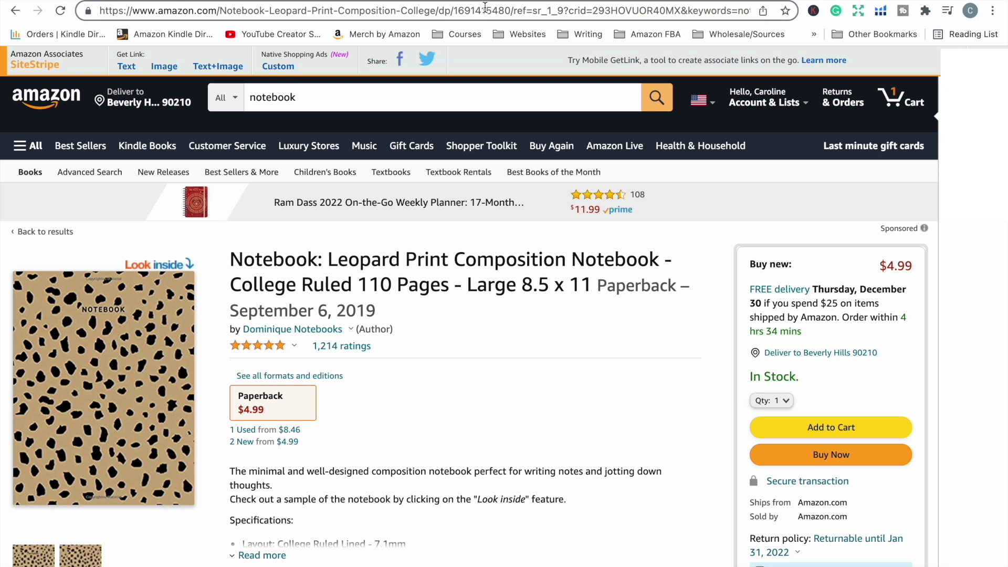
drag(511, 11, 453, 11)
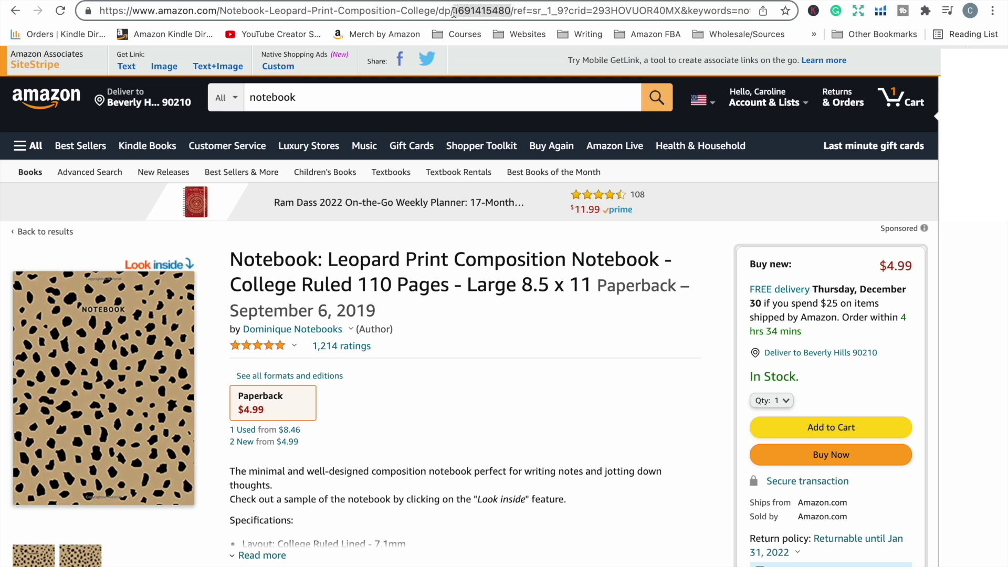
key(ctrl+c)
key(ctrl+Tab)
click(320, 167)
key(ctrl+v)
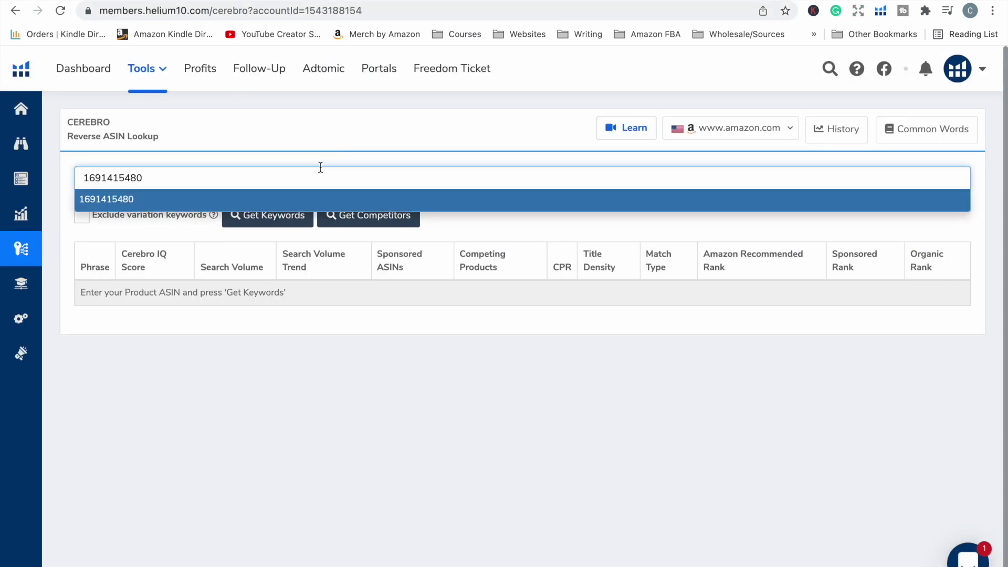
click(272, 217)
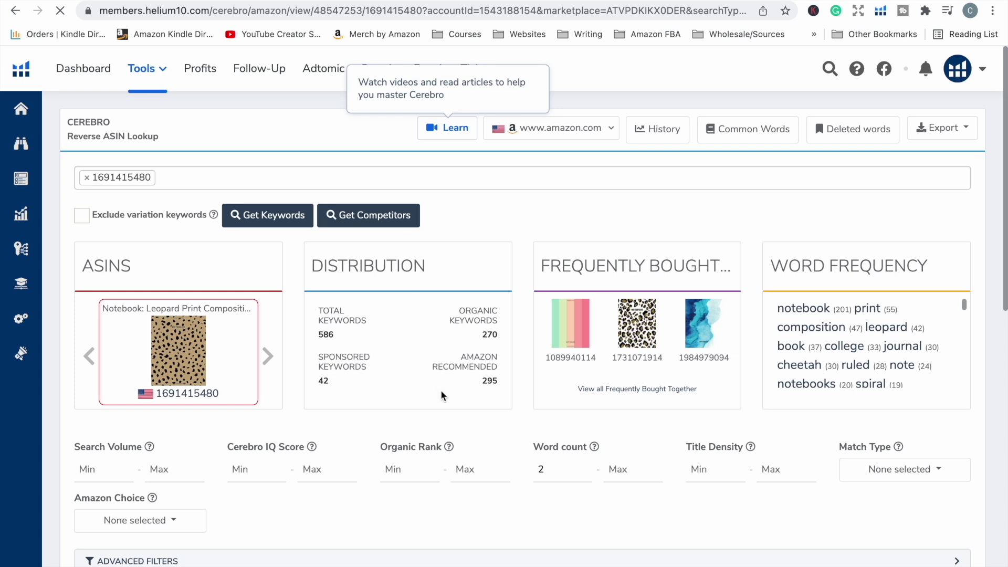
Step: Expand Advanced Filters and scroll to the 494 filtered keyword results
scroll(679, 168, down, 2)
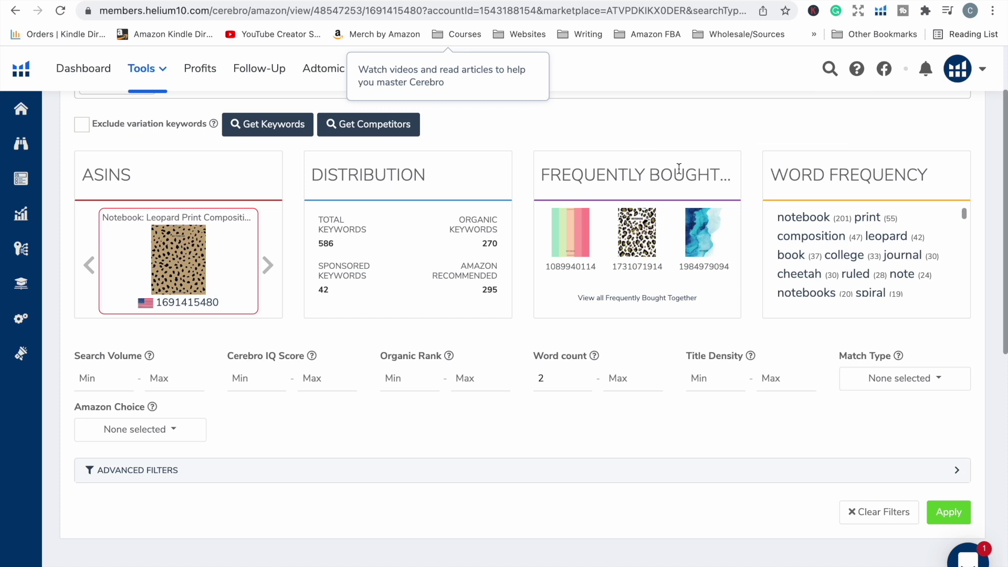
click(955, 470)
scroll(723, 442, down, 3)
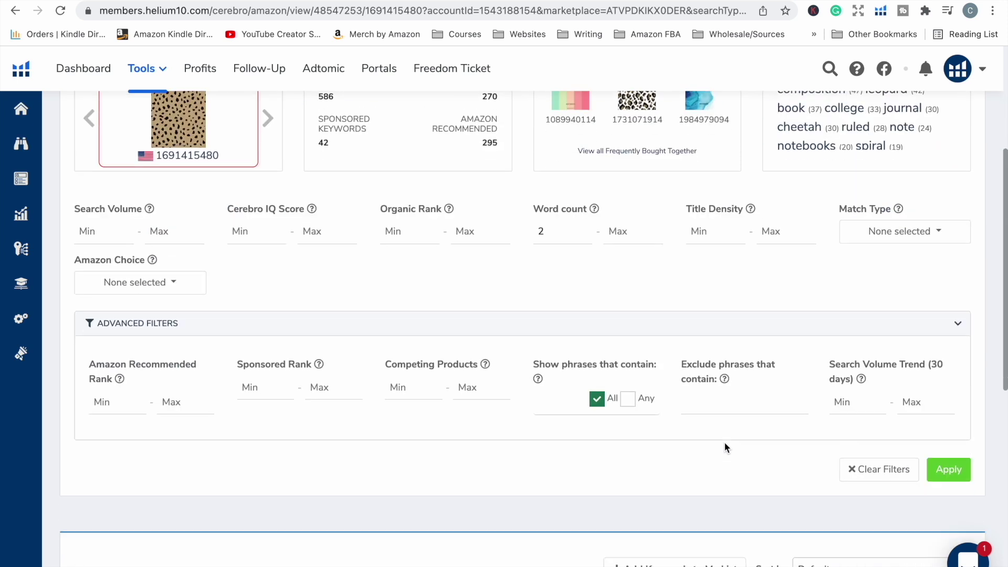
scroll(725, 447, down, 1)
scroll(724, 442, up, 2)
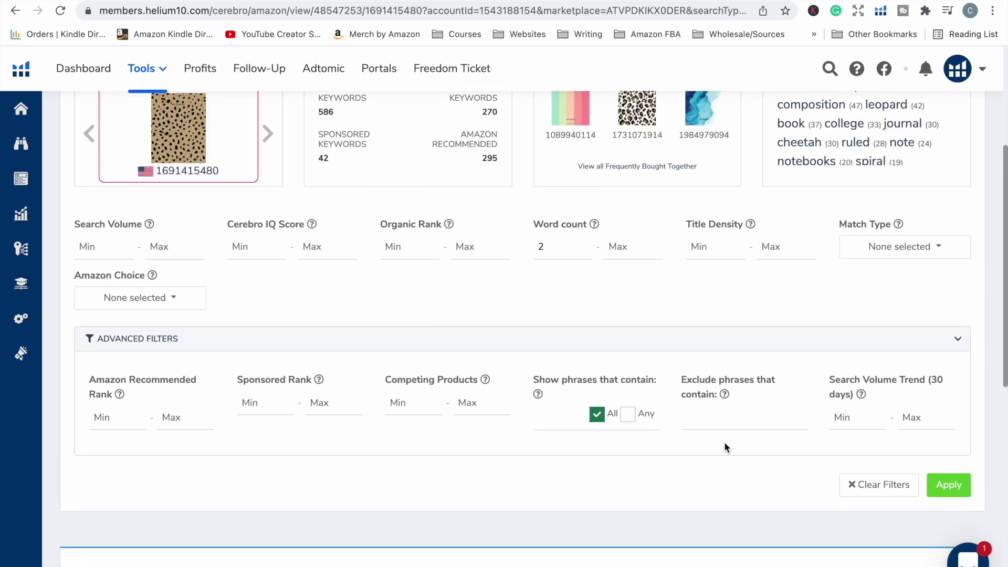
scroll(260, 203, down, 6)
scroll(259, 204, down, 1)
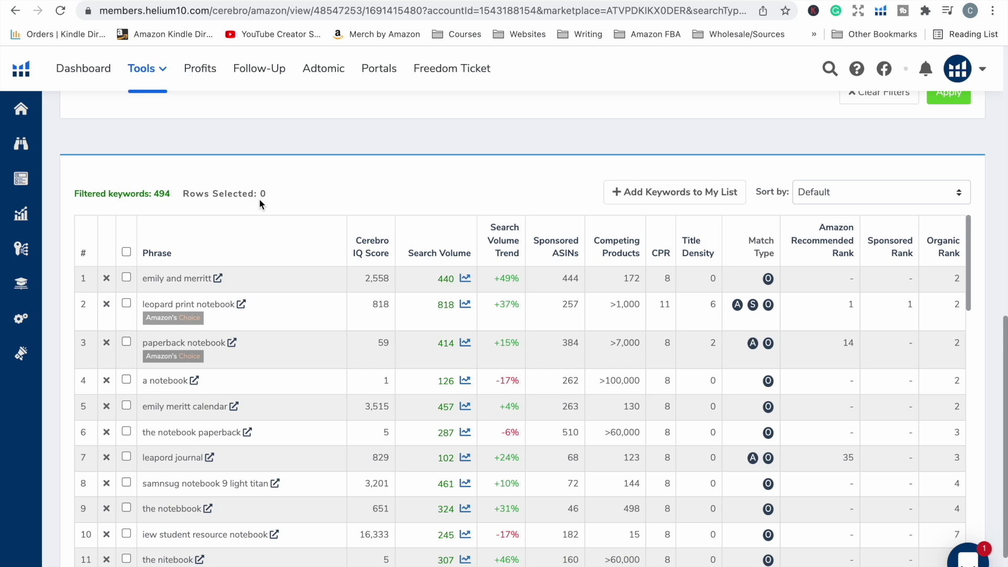
scroll(259, 198, down, 1)
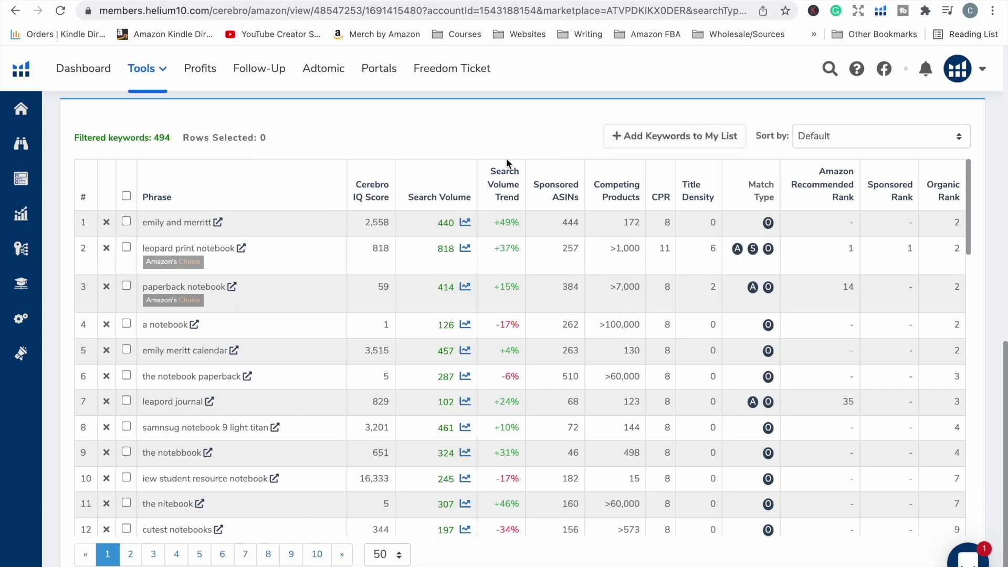
mouse_move(765, 484)
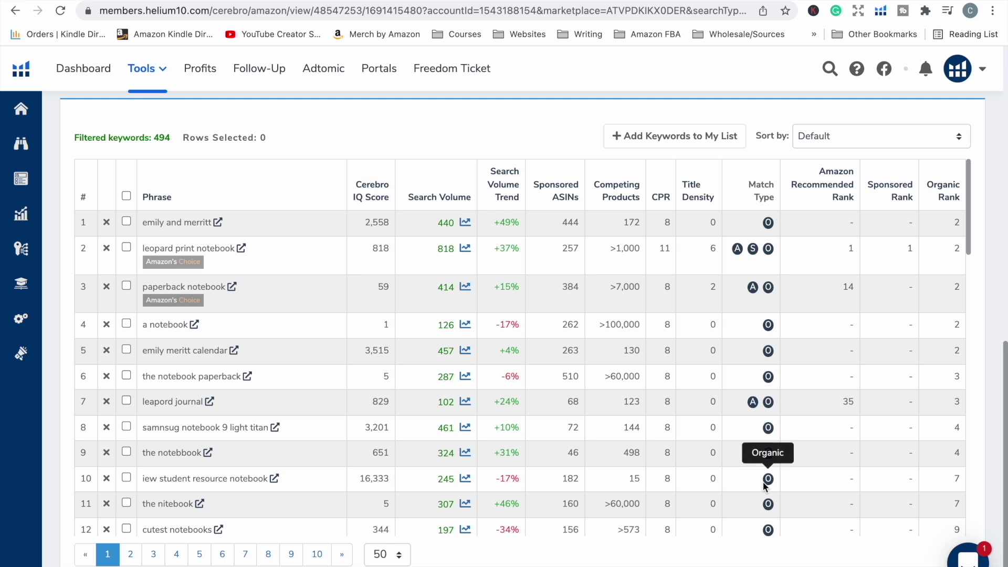
scroll(763, 481, up, 8)
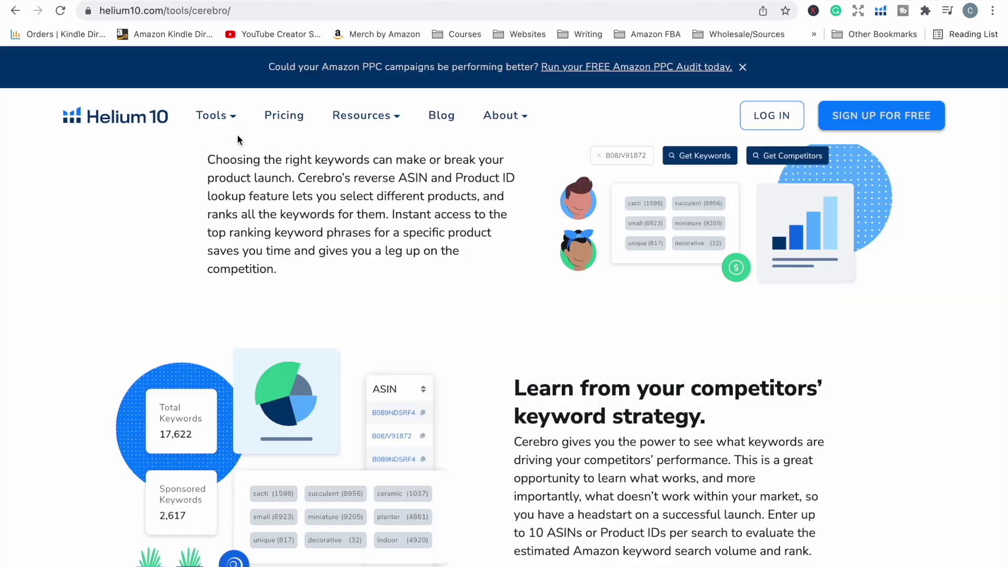
Step: Open the Magnet overview from Tools > Keyword Research and scroll through its features
mouse_move(231, 116)
mouse_move(231, 232)
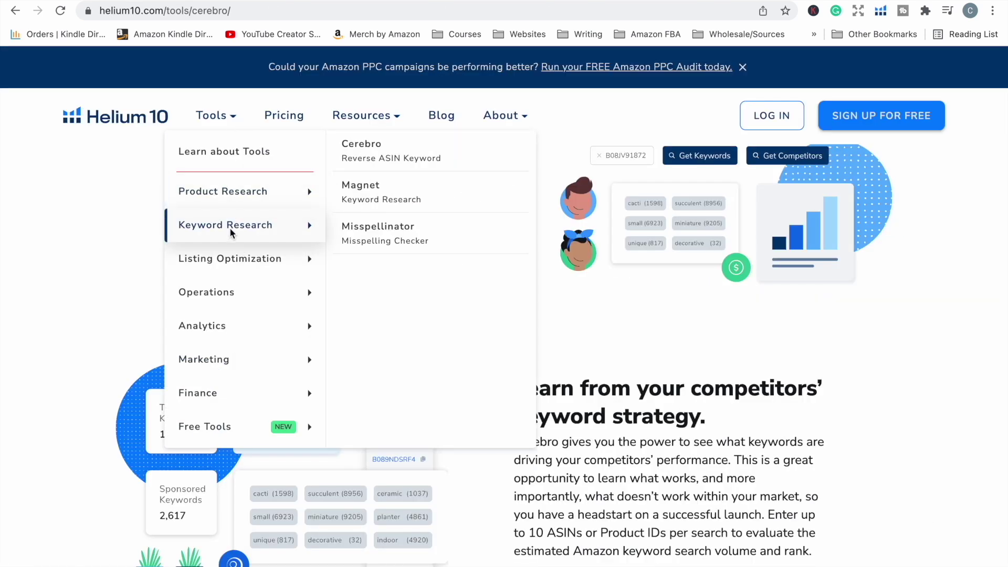
click(350, 191)
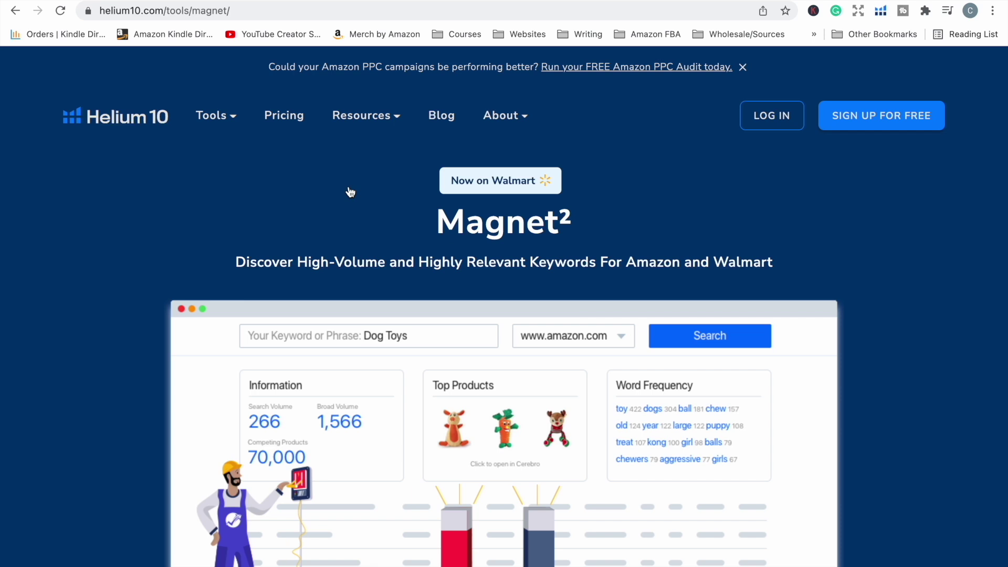
scroll(519, 308, down, 6)
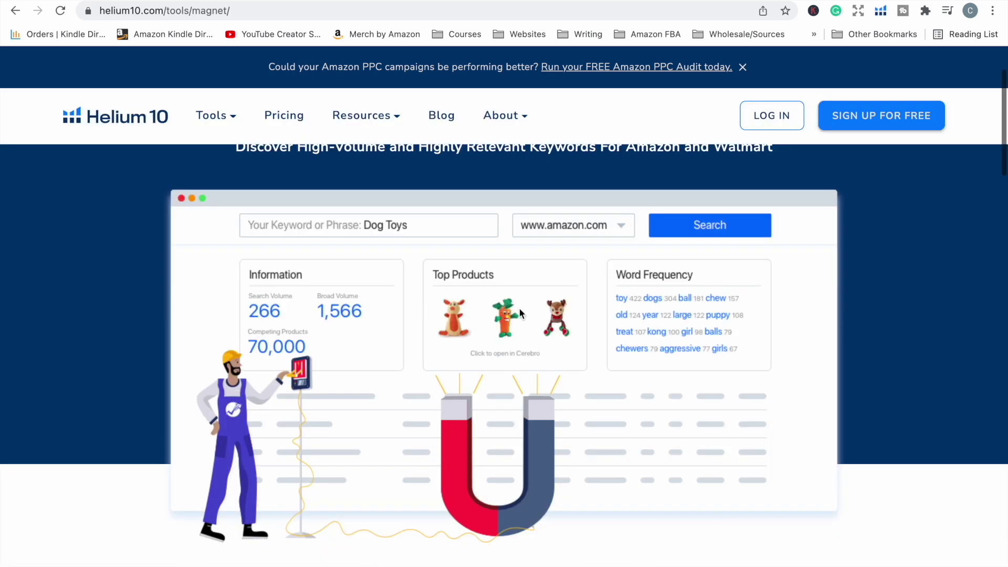
scroll(519, 311, down, 7)
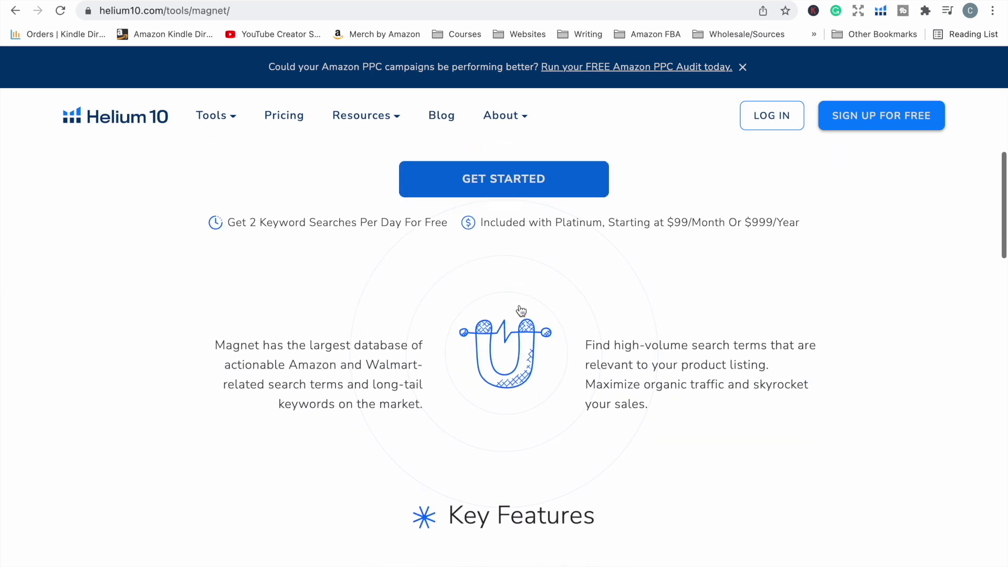
scroll(519, 307, up, 1)
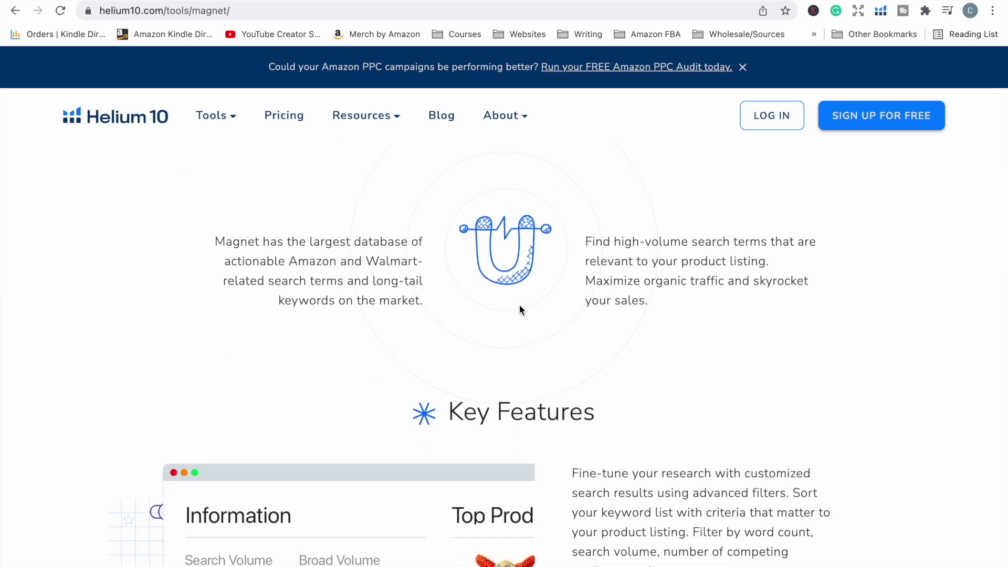
scroll(518, 304, down, 2)
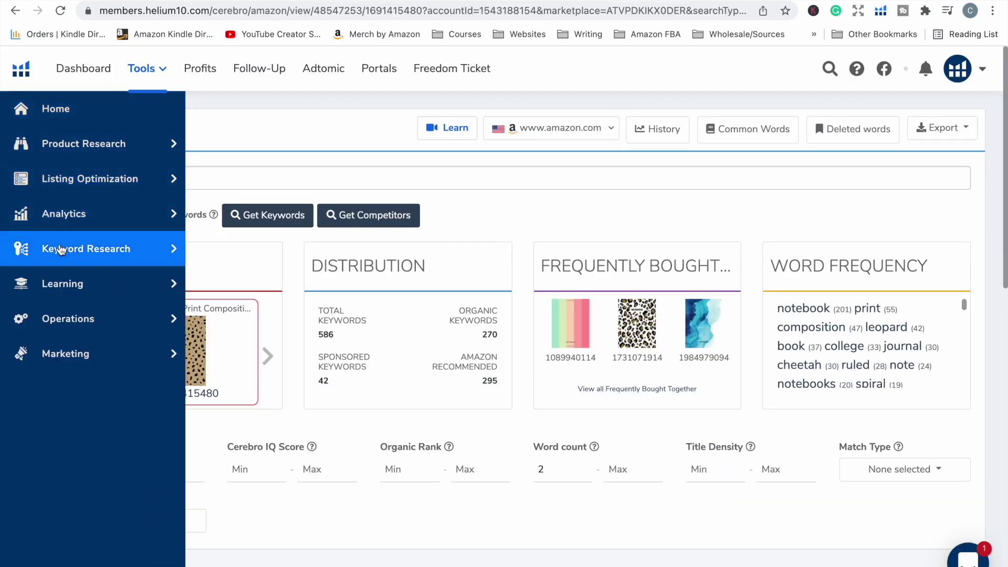
click(62, 249)
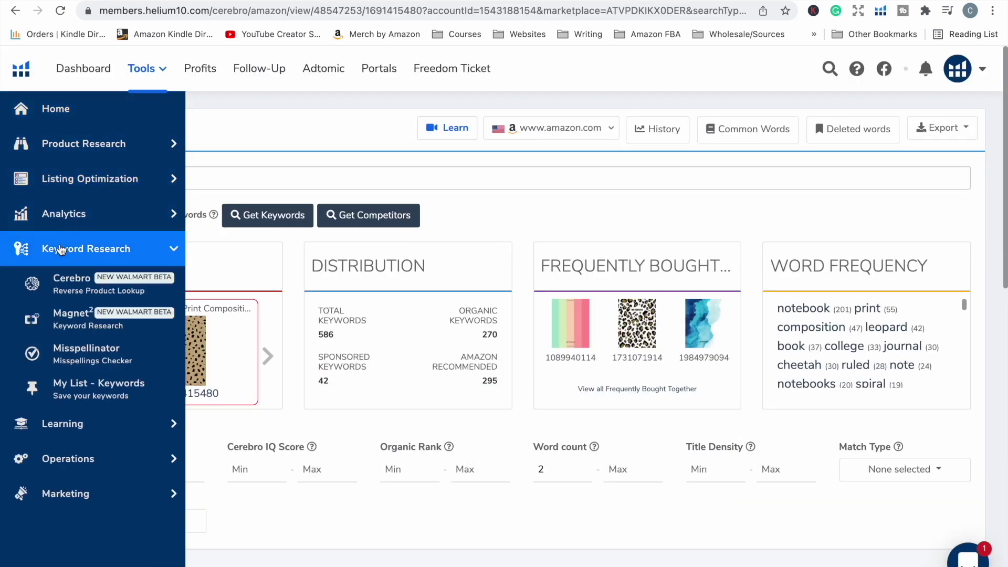
click(75, 318)
text(flower)
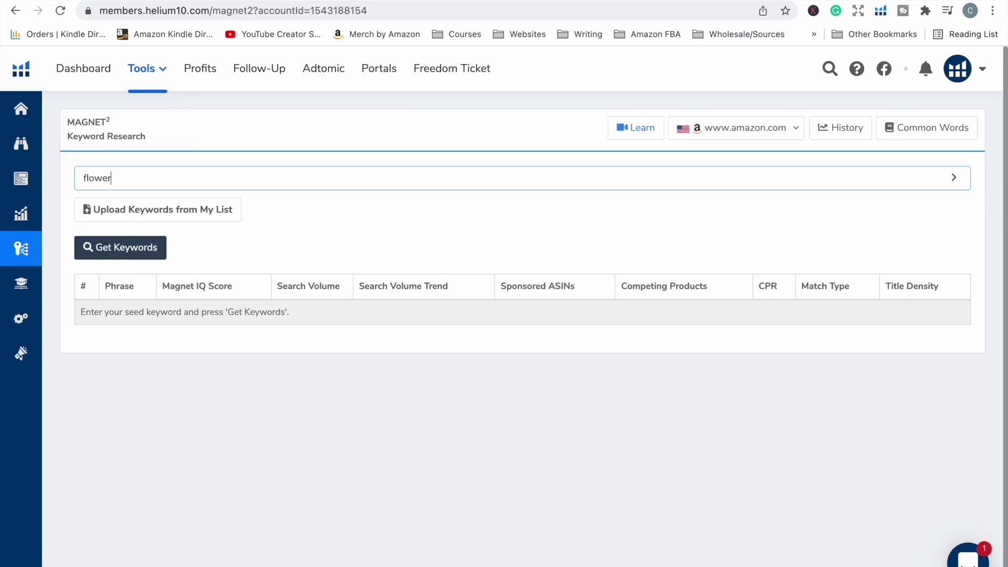
text( coloring book)
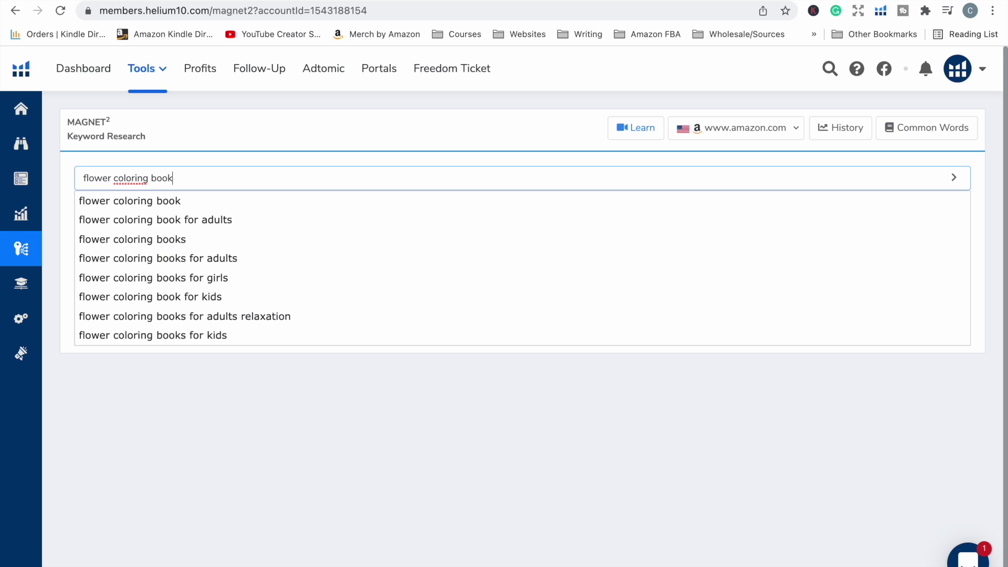
key(Return)
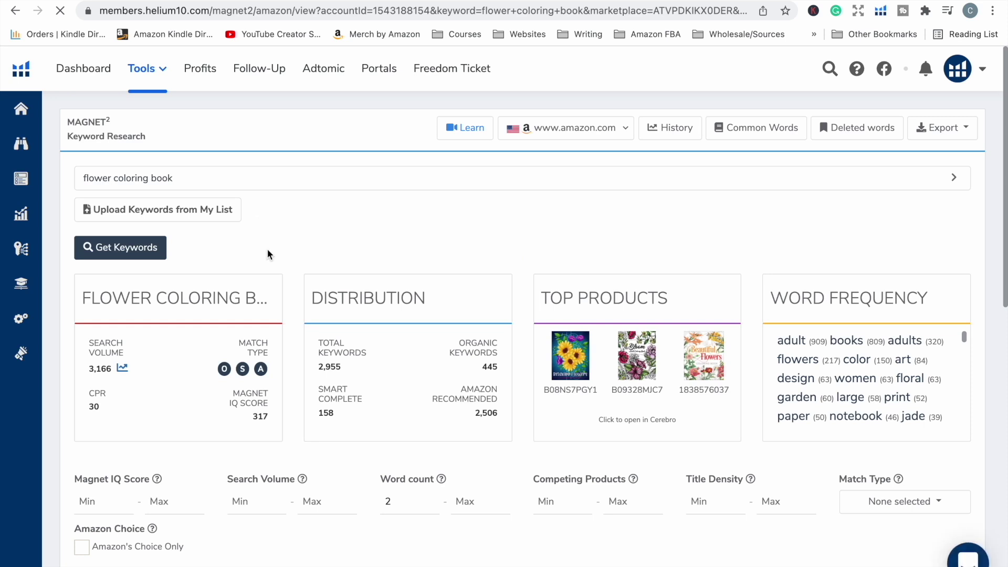
scroll(268, 252, down, 2)
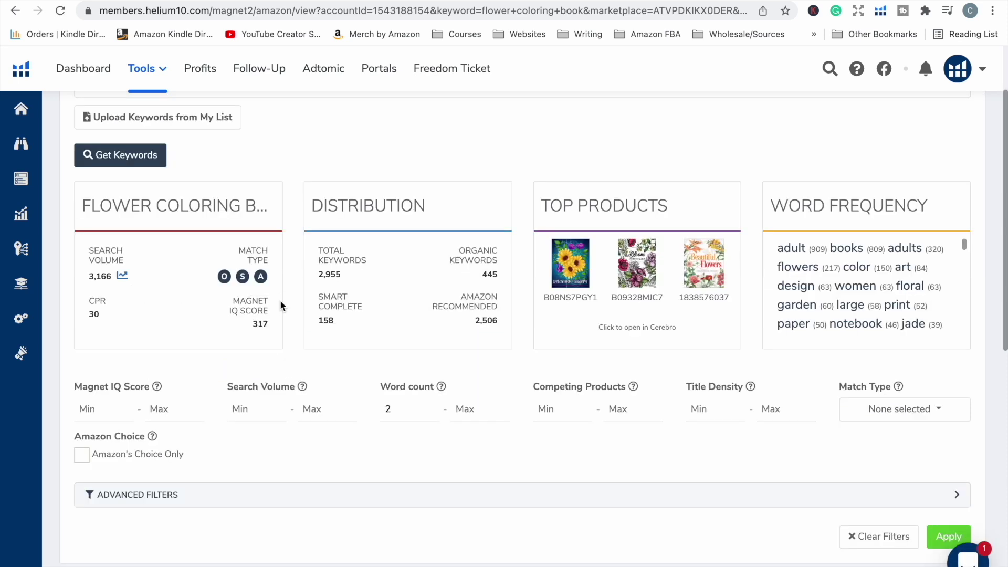
scroll(279, 301, down, 1)
scroll(279, 301, up, 3)
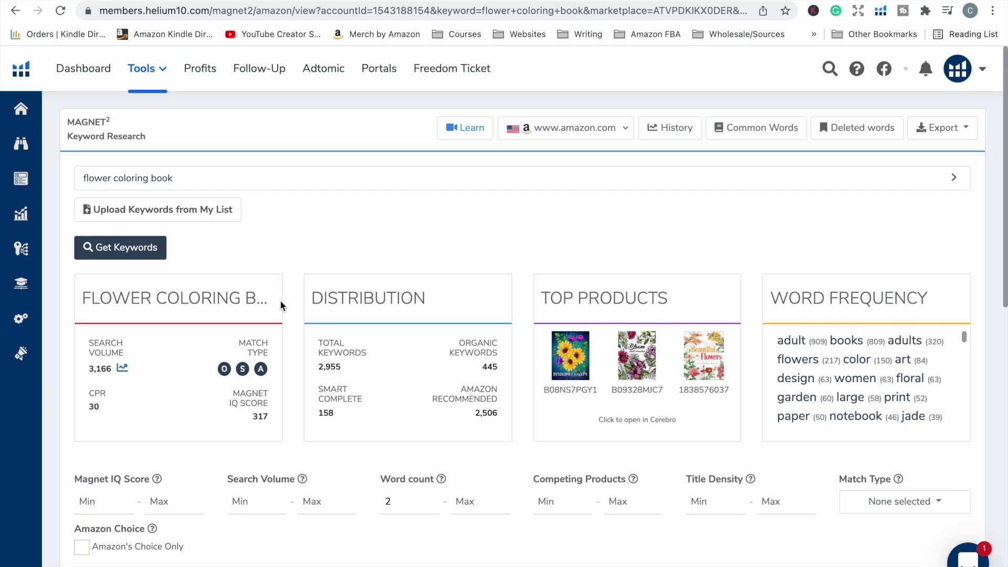
scroll(280, 304, down, 2)
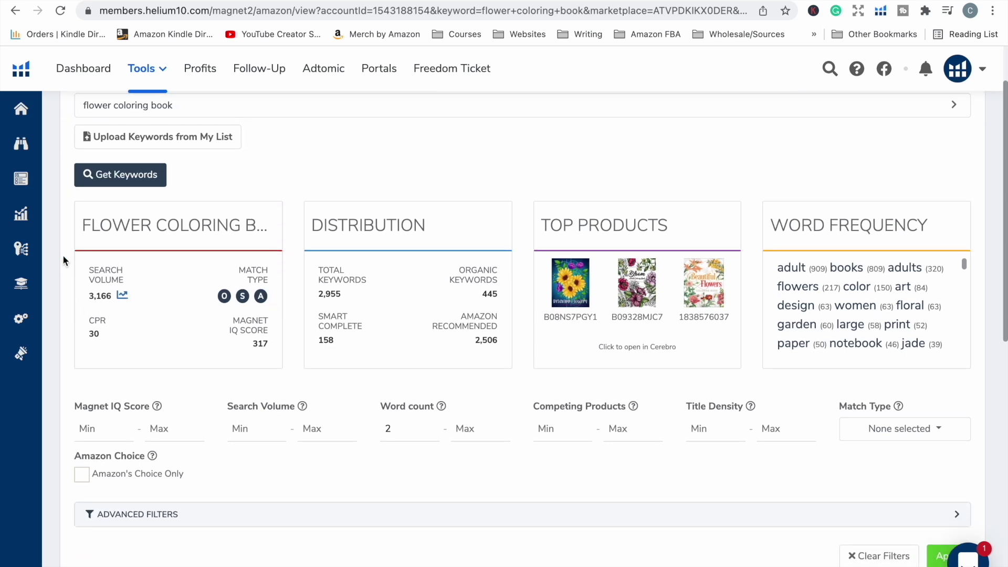
scroll(321, 354, down, 2)
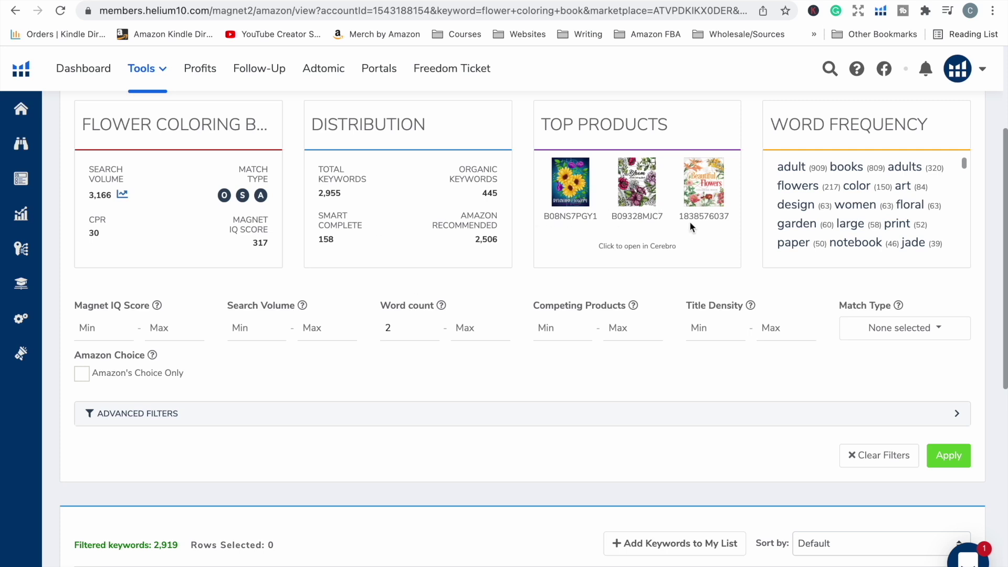
scroll(702, 357, down, 6)
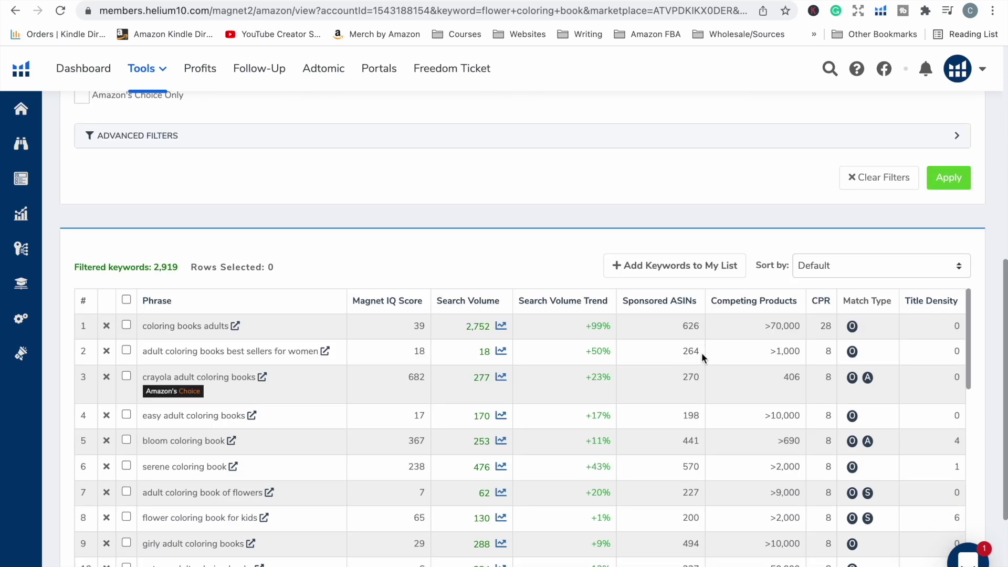
scroll(702, 352, down, 1)
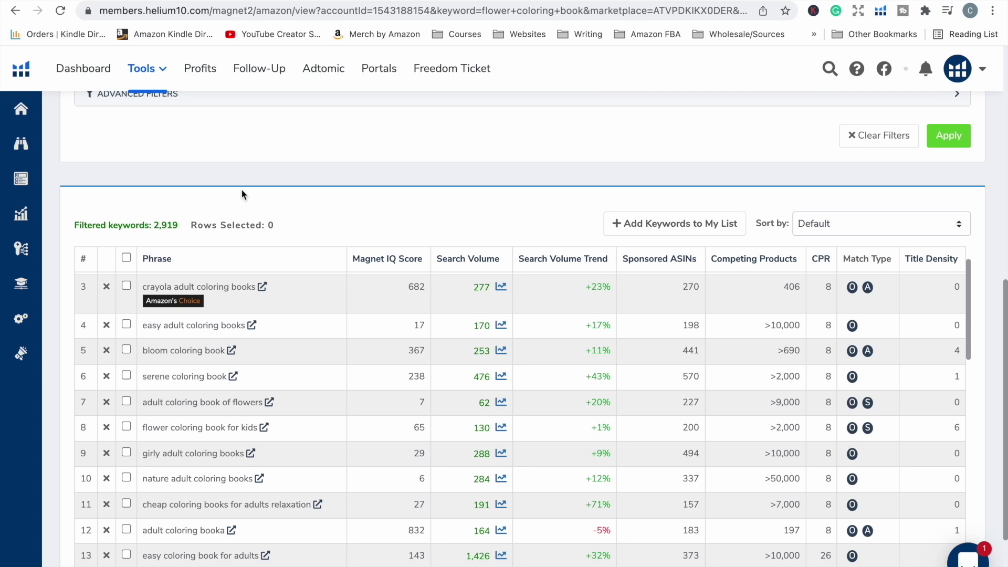
scroll(242, 194, down, 3)
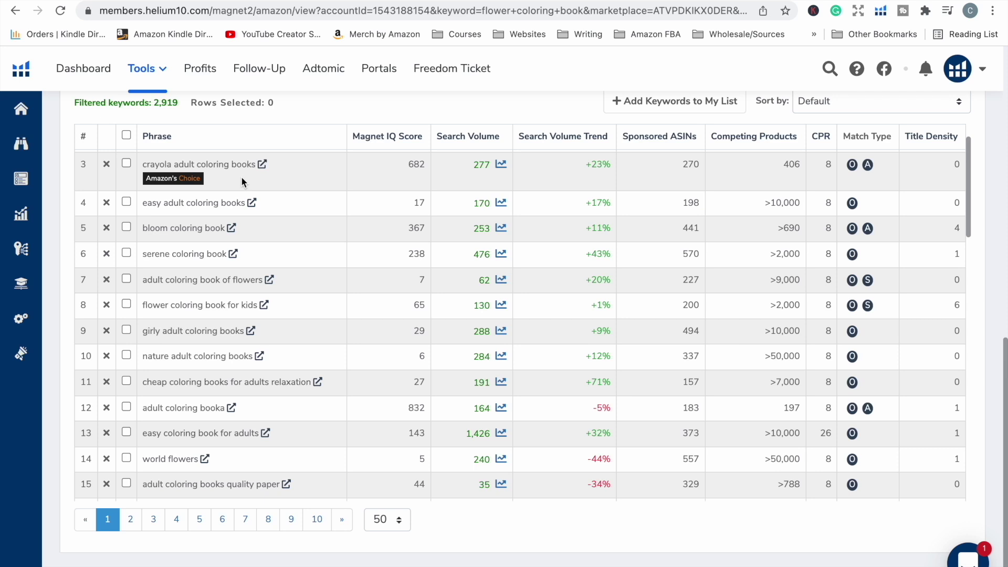
mouse_move(681, 565)
mouse_move(83, 482)
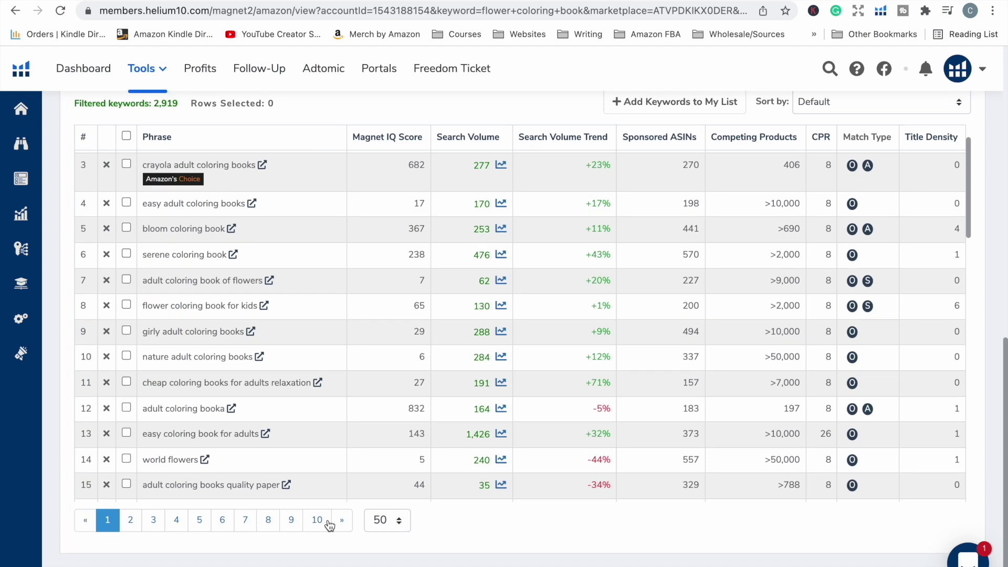
scroll(328, 519, up, 3)
scroll(328, 519, down, 1)
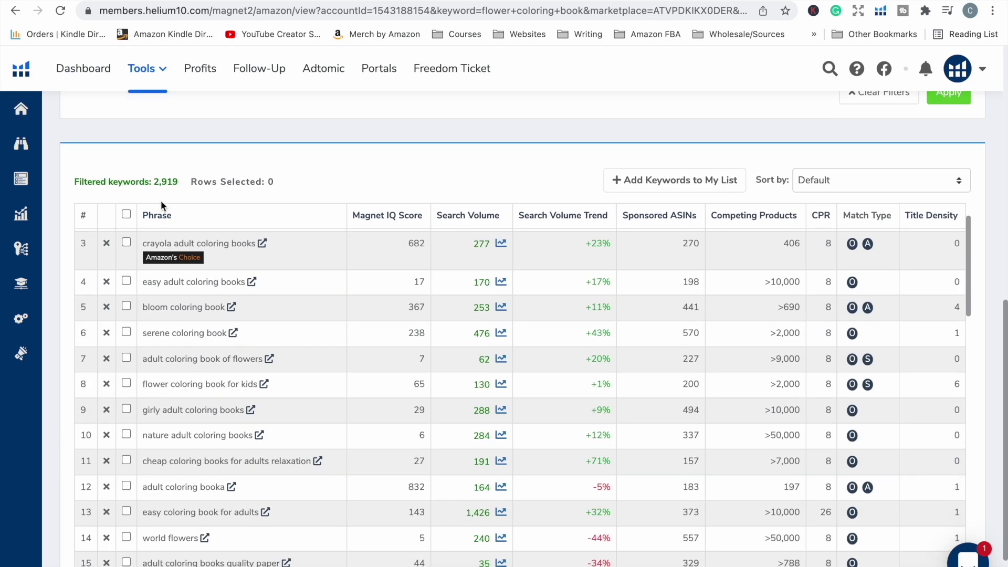
scroll(246, 195, up, 10)
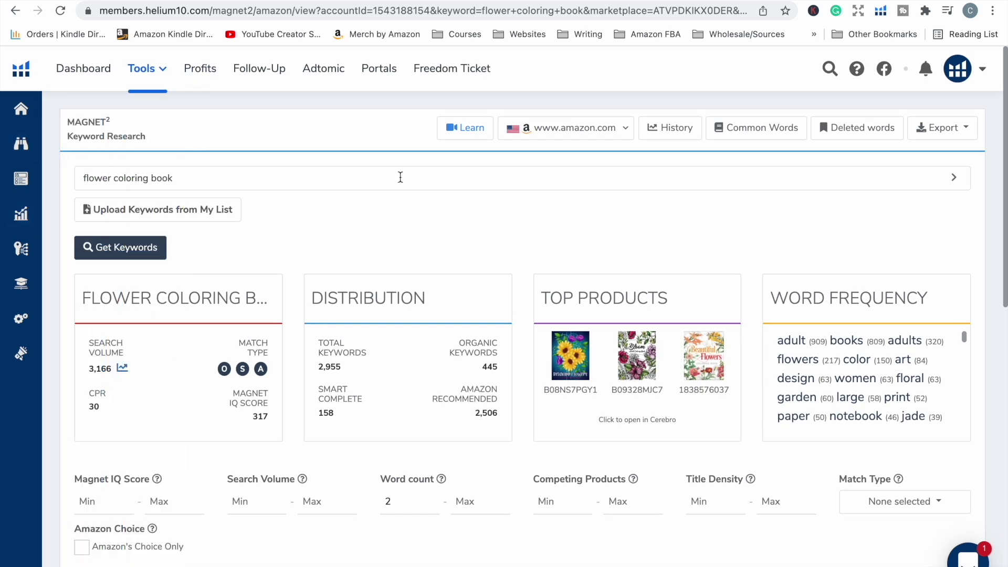
scroll(521, 366, down, 2)
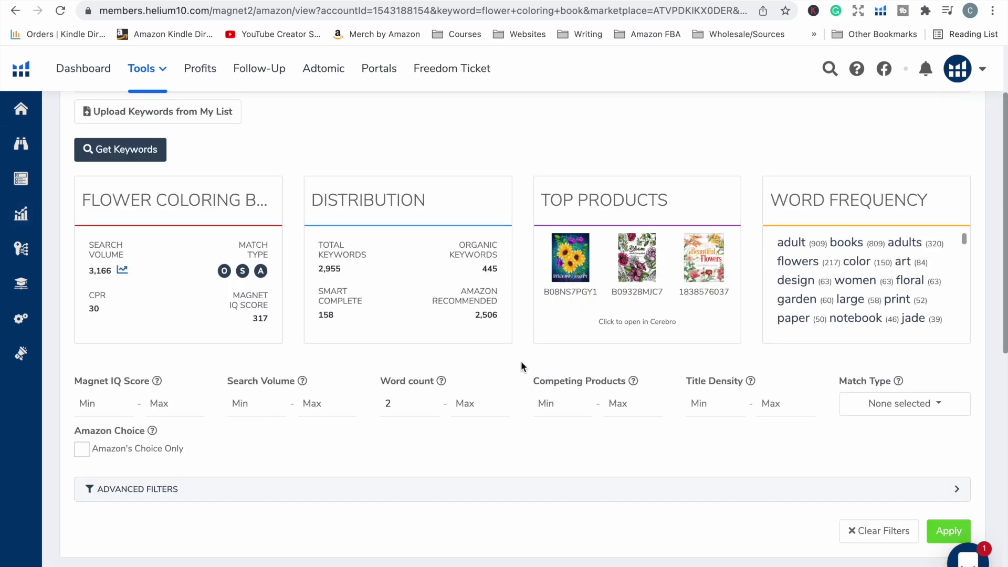
scroll(521, 361, up, 2)
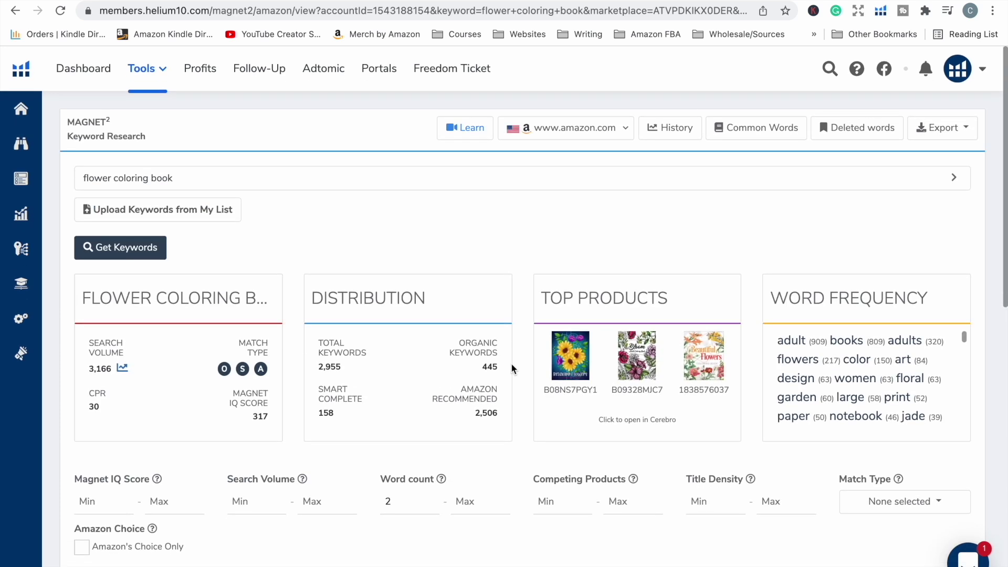
Step: Run Helium 10 Xray on the Amazon notebook product page
key(ctrl+Tab)
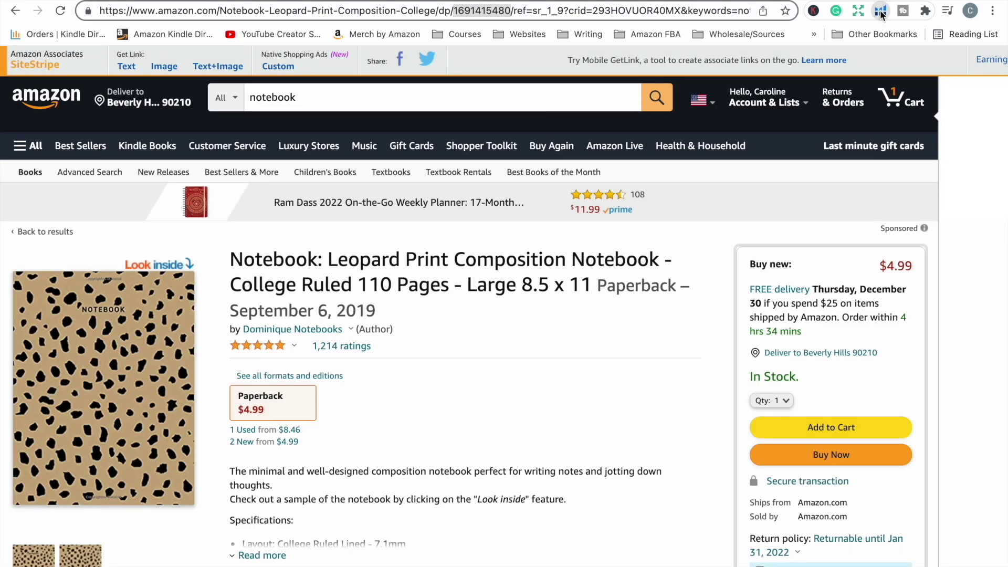
click(880, 11)
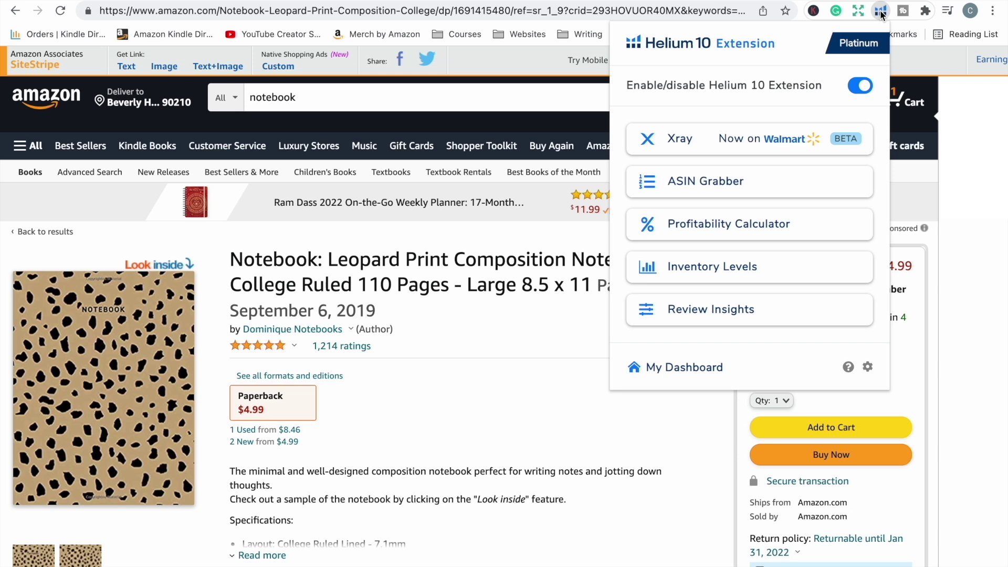
click(749, 152)
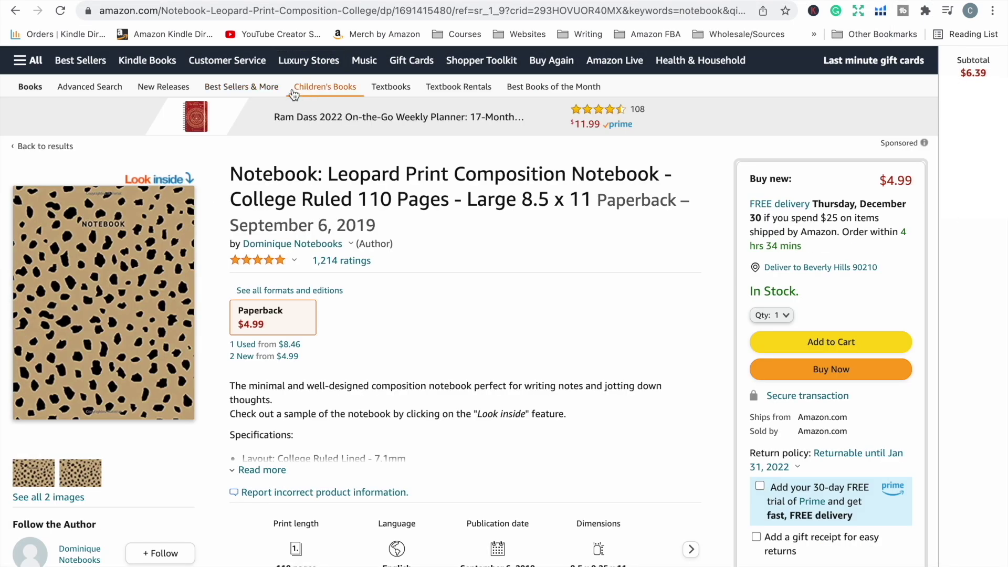
scroll(292, 158, up, 2)
Step: Replace the notebook search with 'flower coloring book' on Amazon
click(293, 96)
double_click(292, 97)
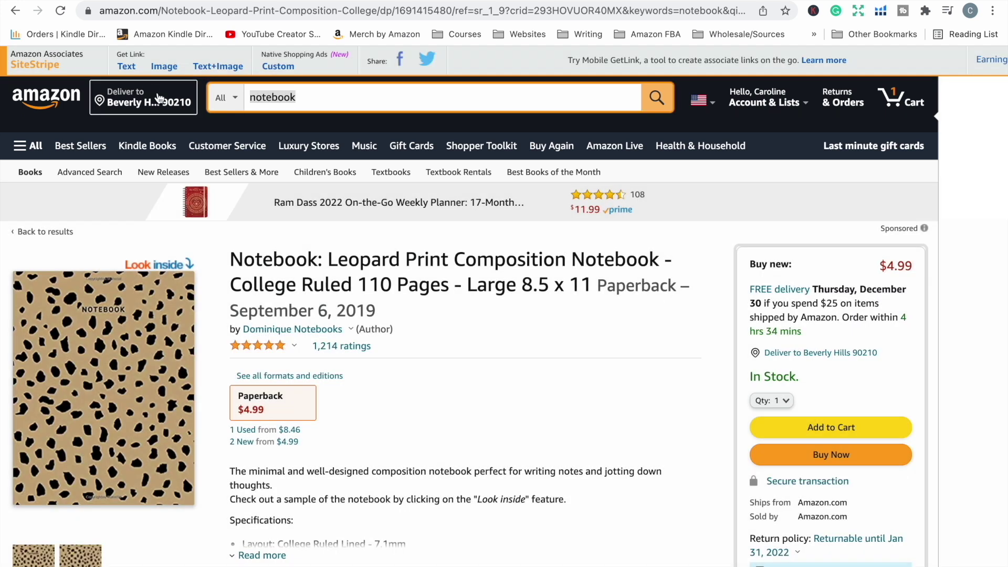
text(flower coloriung)
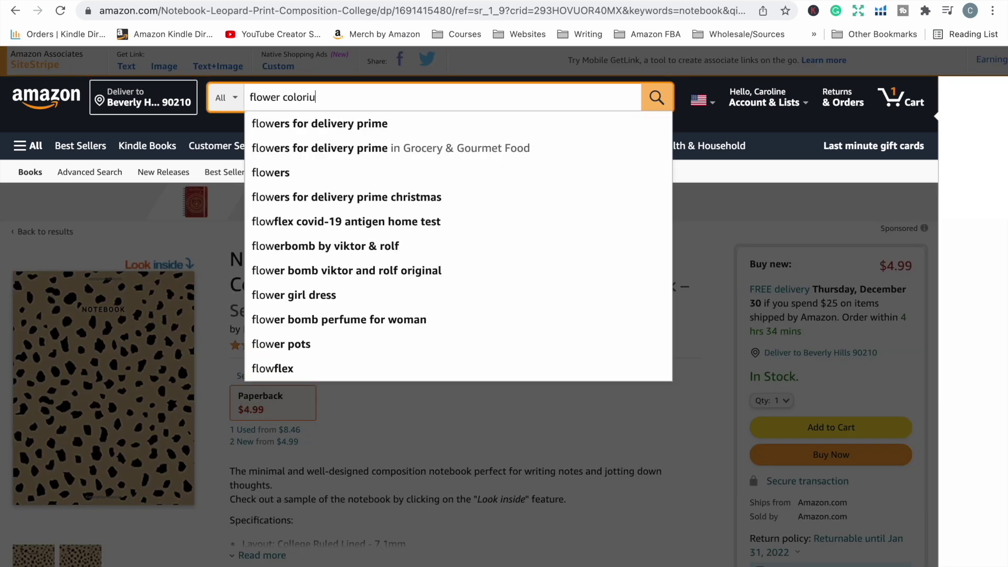
key(BackSpace)
key(BackSpace)
key(BackSpace)
text(ng book)
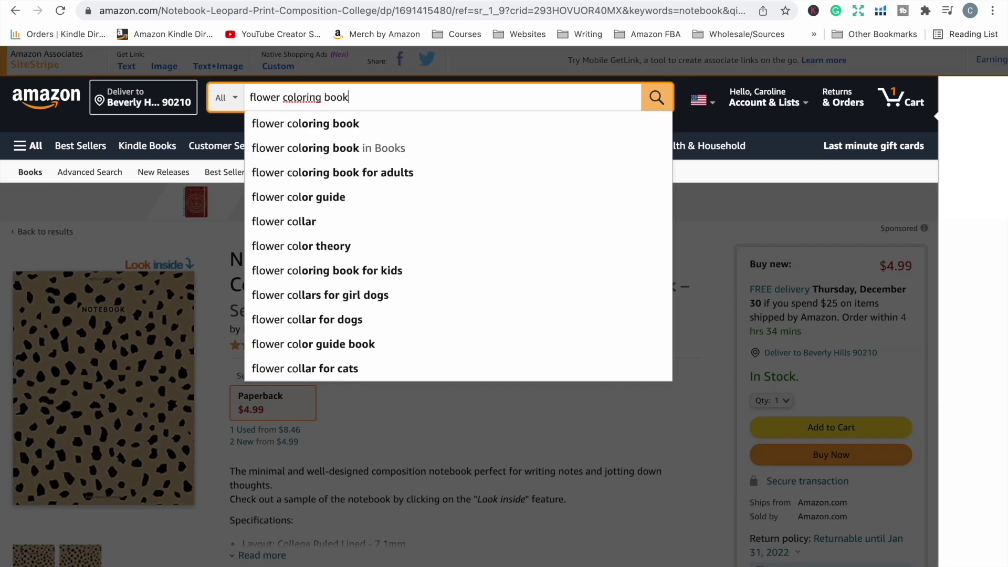
click(276, 126)
click(881, 11)
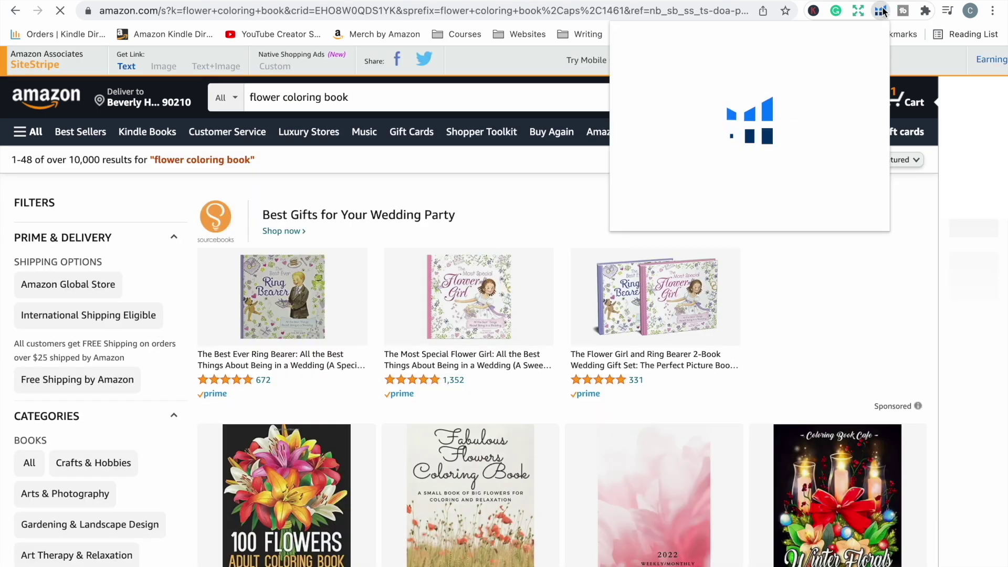
Step: Run Xray on the flower coloring book results and scroll through its sales, revenue and review columns
click(716, 135)
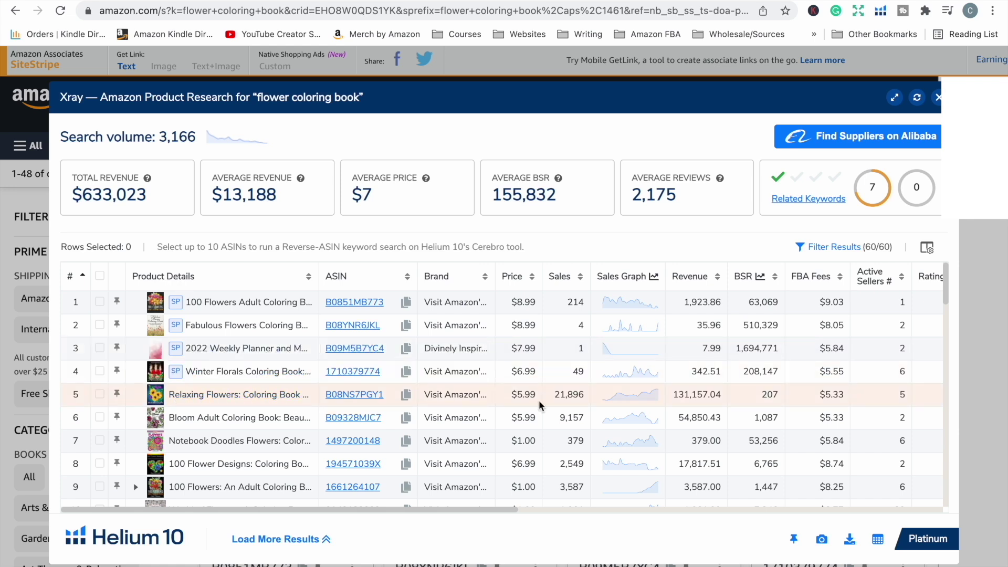
scroll(539, 404, down, 2)
scroll(539, 404, up, 2)
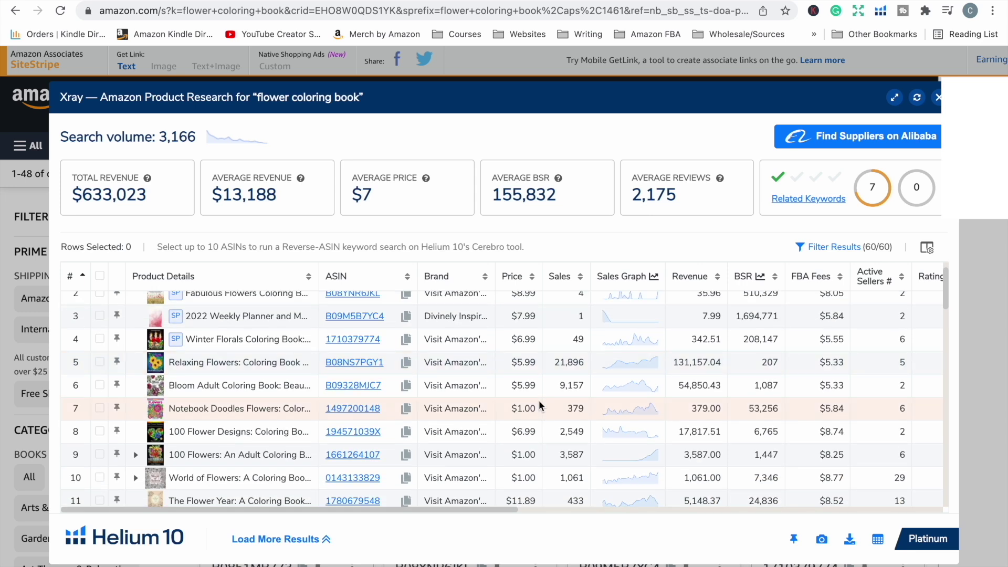
scroll(539, 400, down, 3)
scroll(538, 400, up, 1)
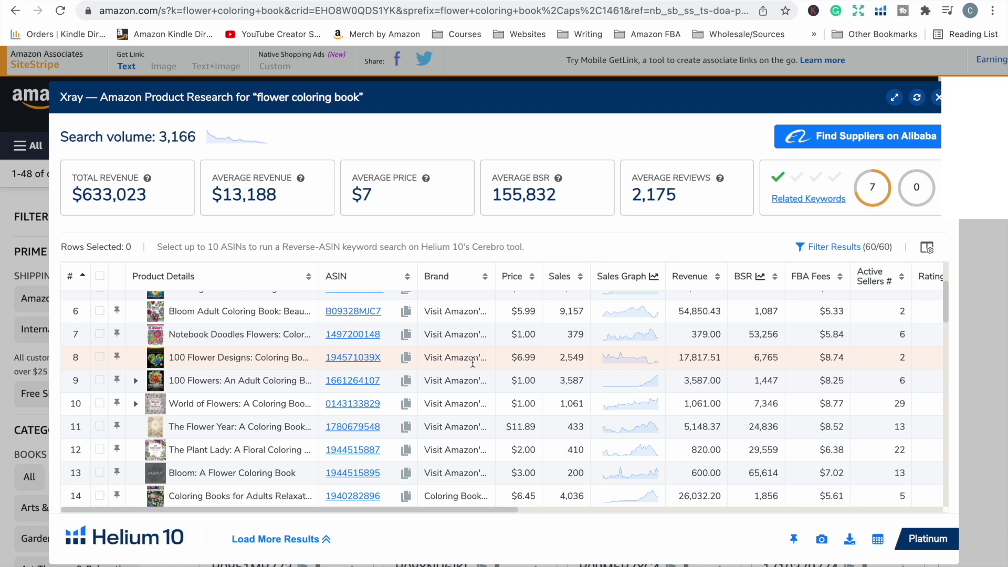
scroll(569, 372, up, 3)
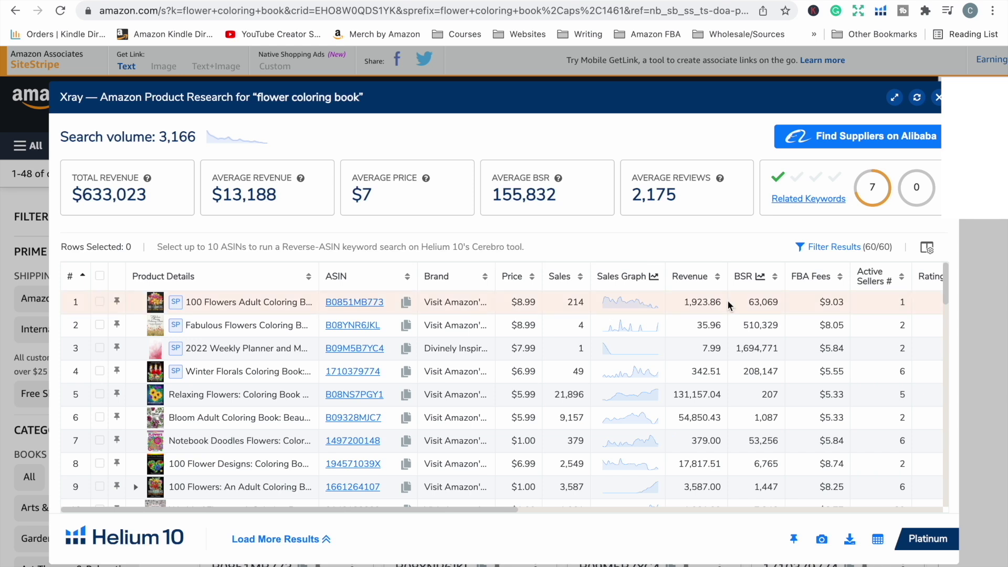
scroll(756, 302, right, 3)
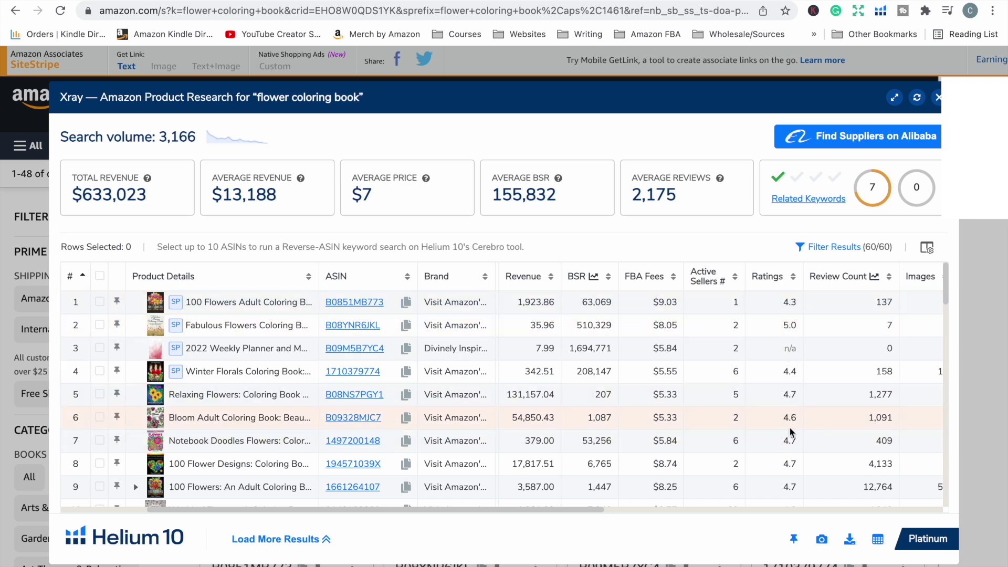
scroll(832, 394, right, 2)
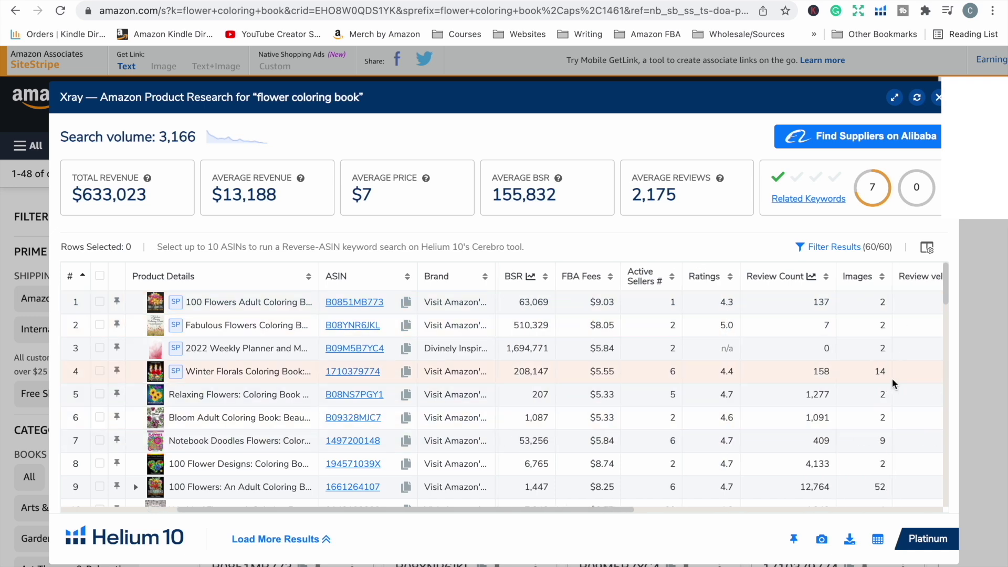
scroll(832, 394, right, 5)
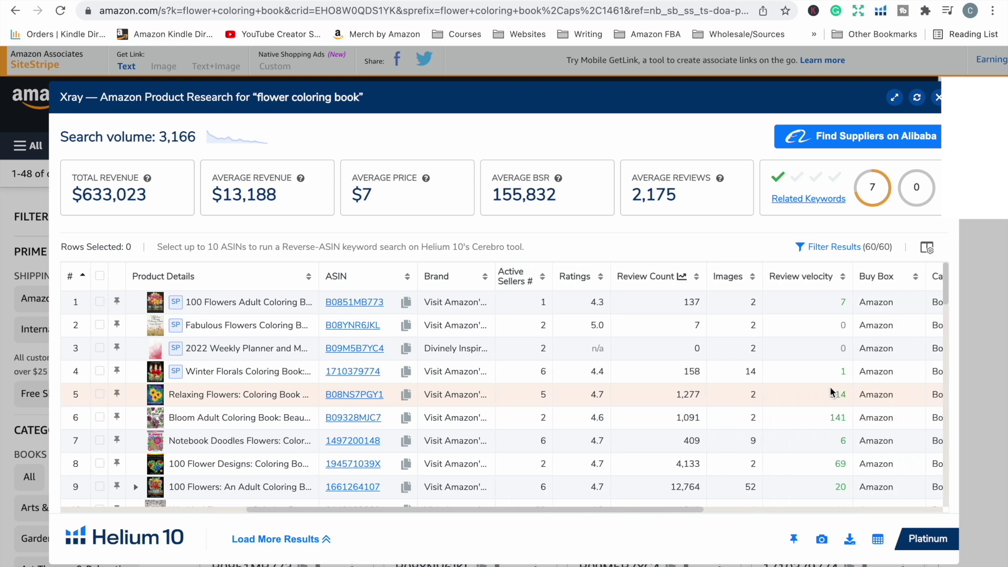
scroll(709, 395, left, 3)
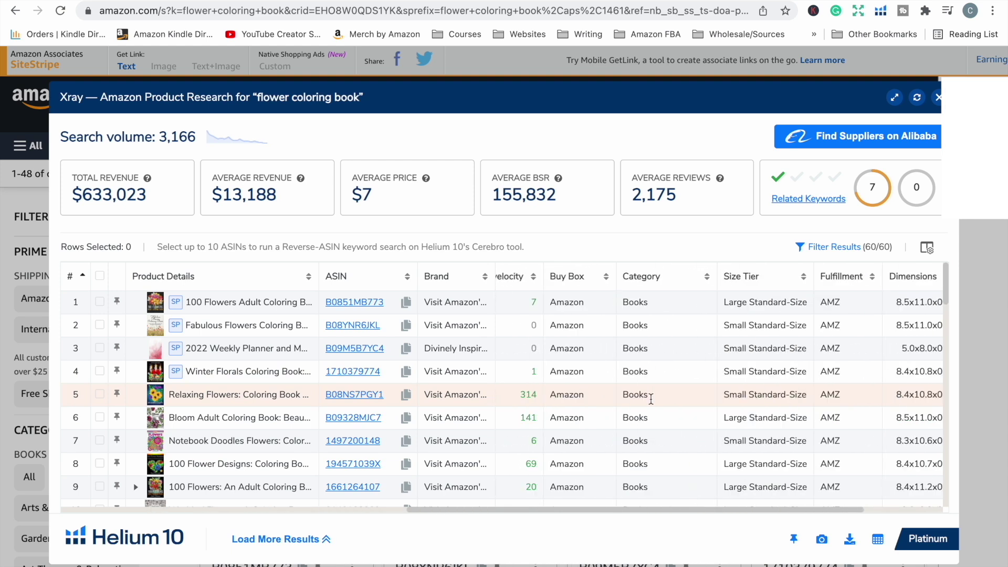
scroll(649, 396, right, 4)
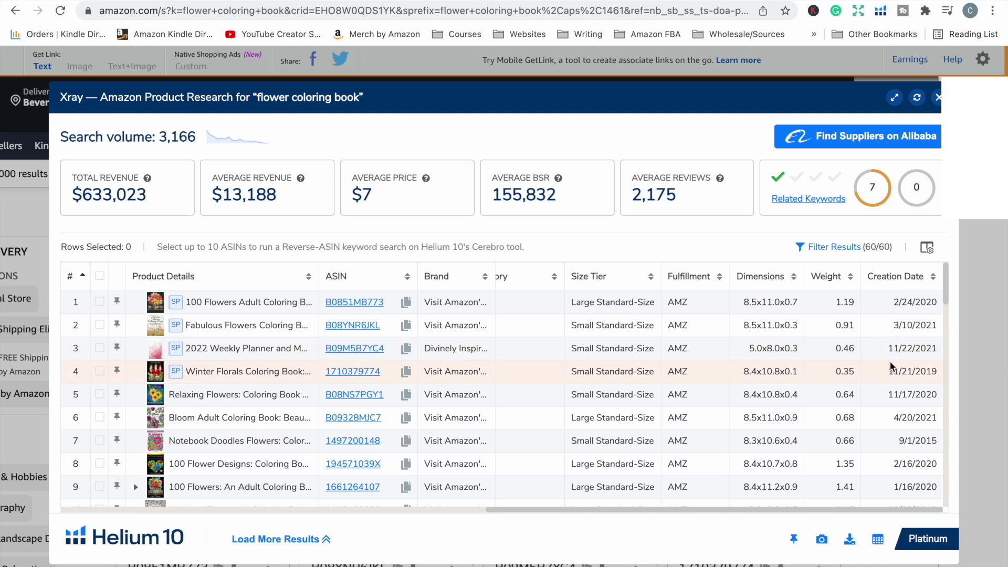
scroll(563, 386, left, 6)
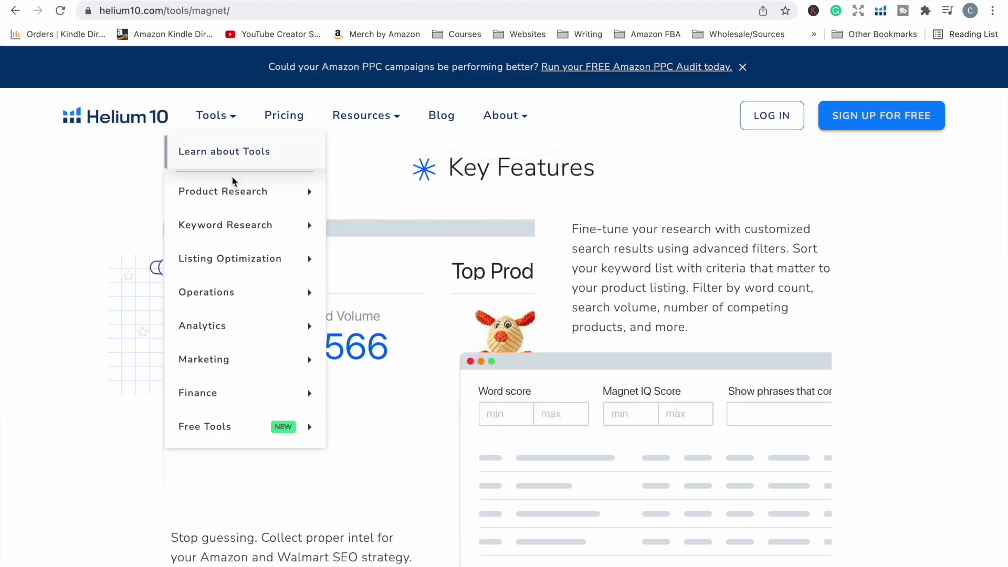
Step: Go to the Black Box product research page and read down through it
mouse_move(310, 193)
click(508, 192)
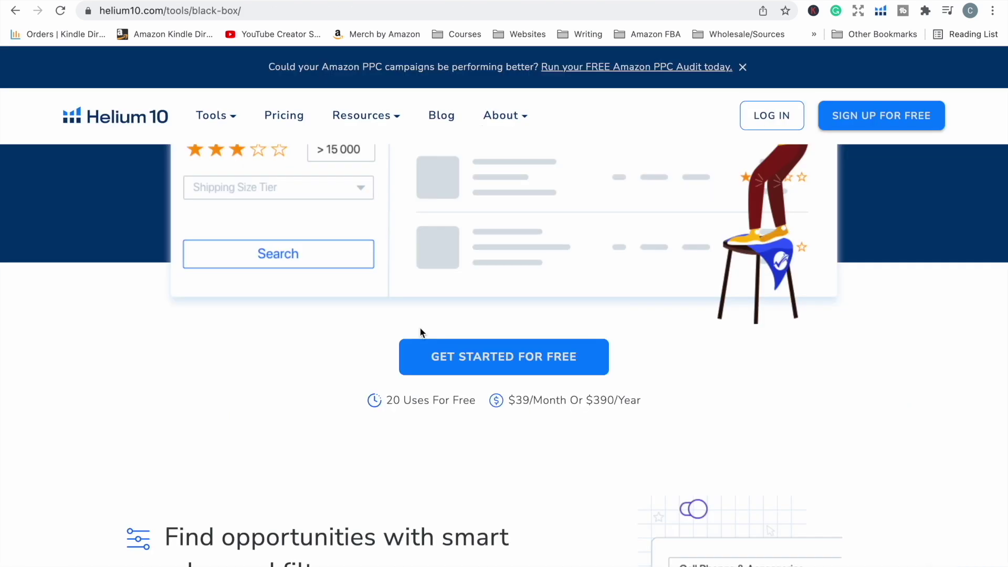
scroll(420, 329, down, 1)
scroll(420, 329, down, 3)
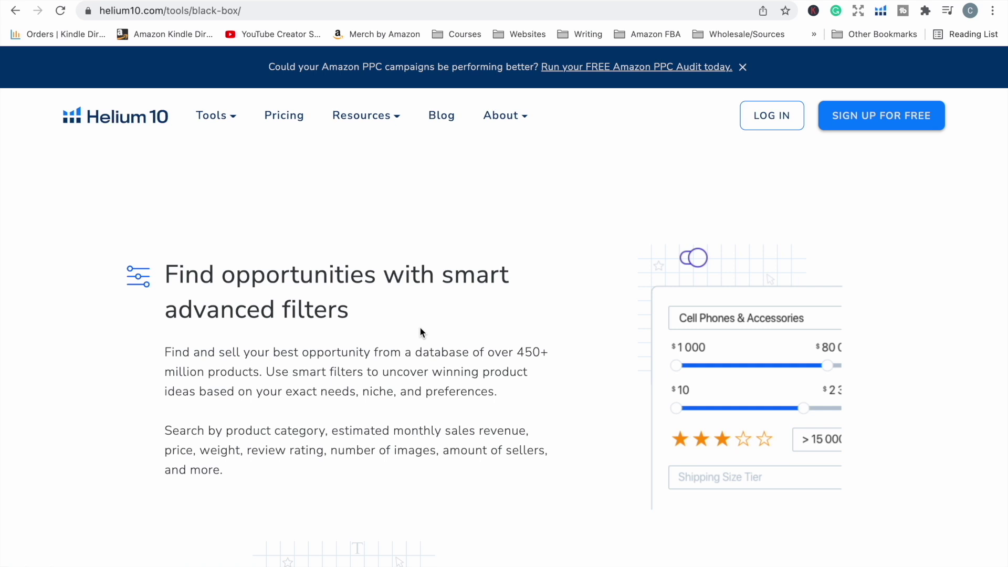
scroll(420, 332, down, 3)
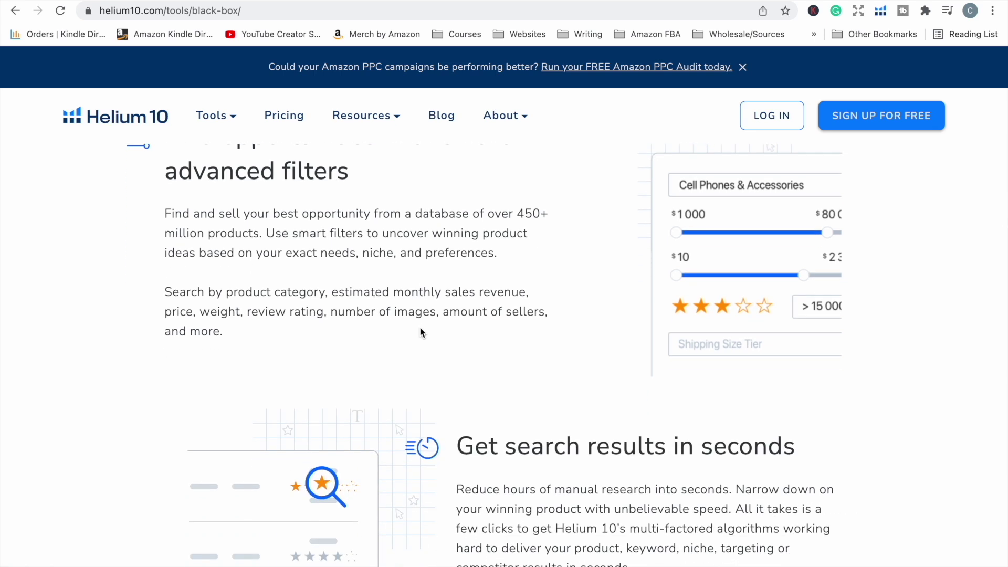
scroll(420, 329, down, 3)
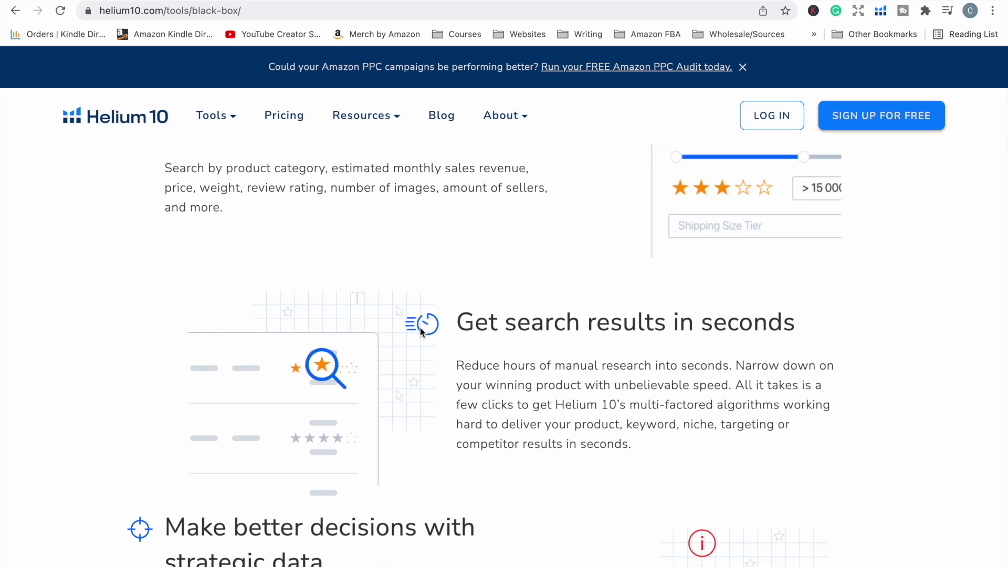
scroll(420, 332, down, 3)
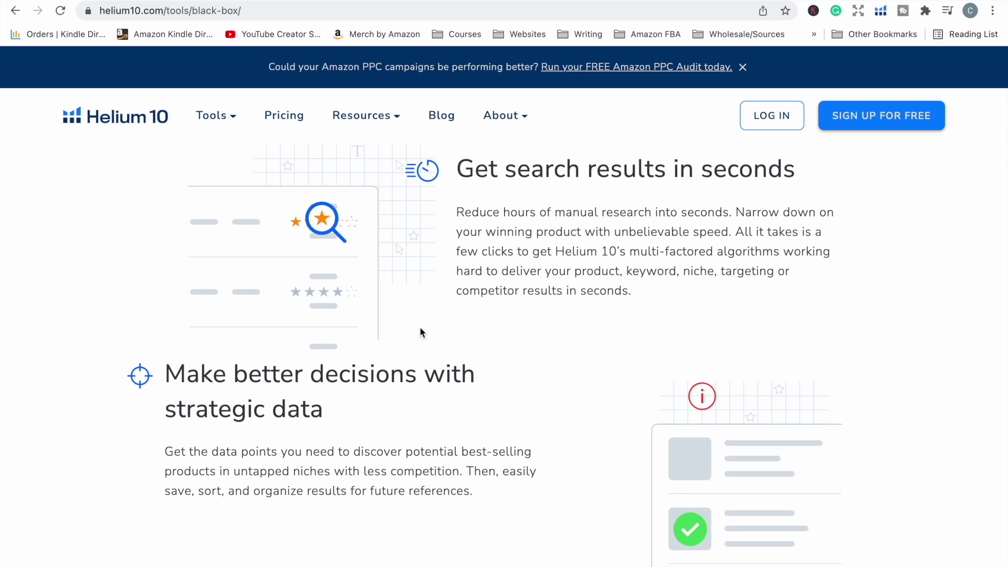
scroll(420, 332, down, 2)
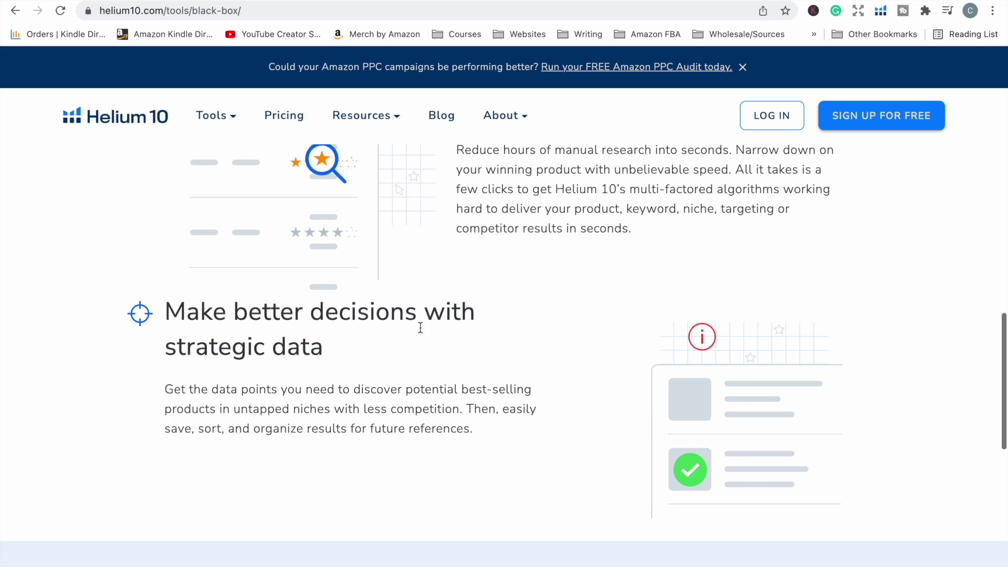
scroll(420, 321, down, 2)
scroll(420, 322, down, 2)
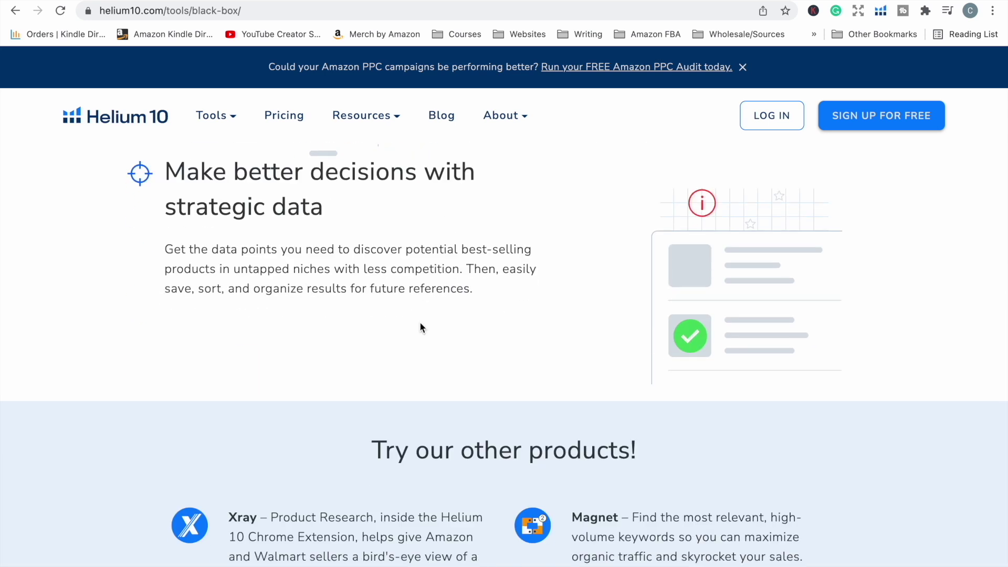
scroll(420, 322, down, 2)
scroll(420, 323, up, 2)
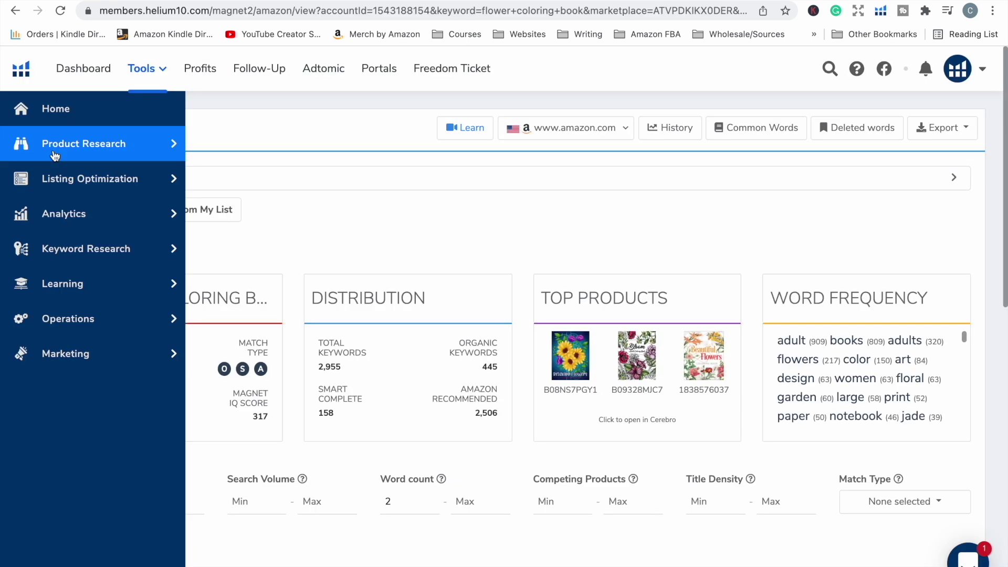
Step: Open Black Box product research and set the category filter to Books
click(55, 153)
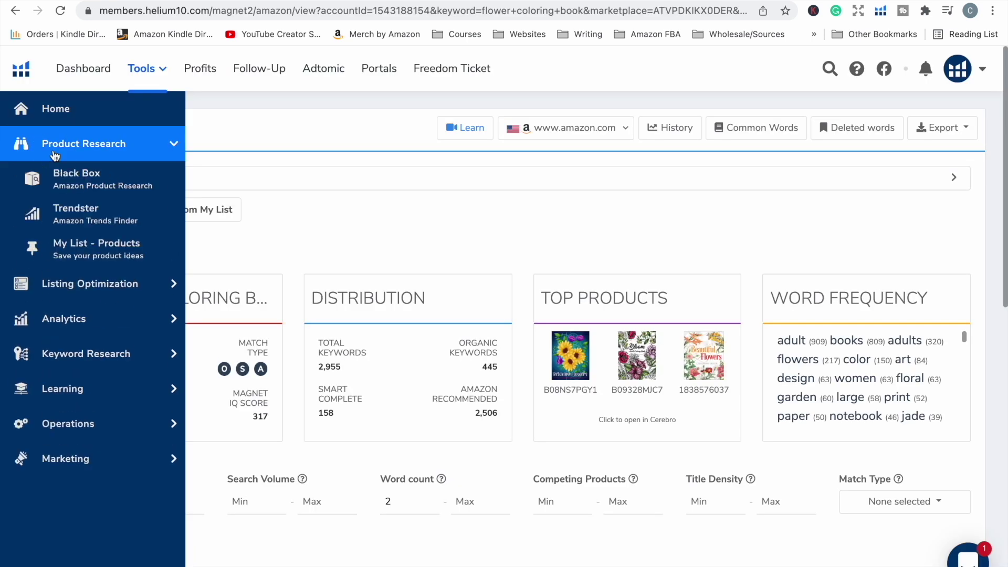
click(68, 193)
click(171, 234)
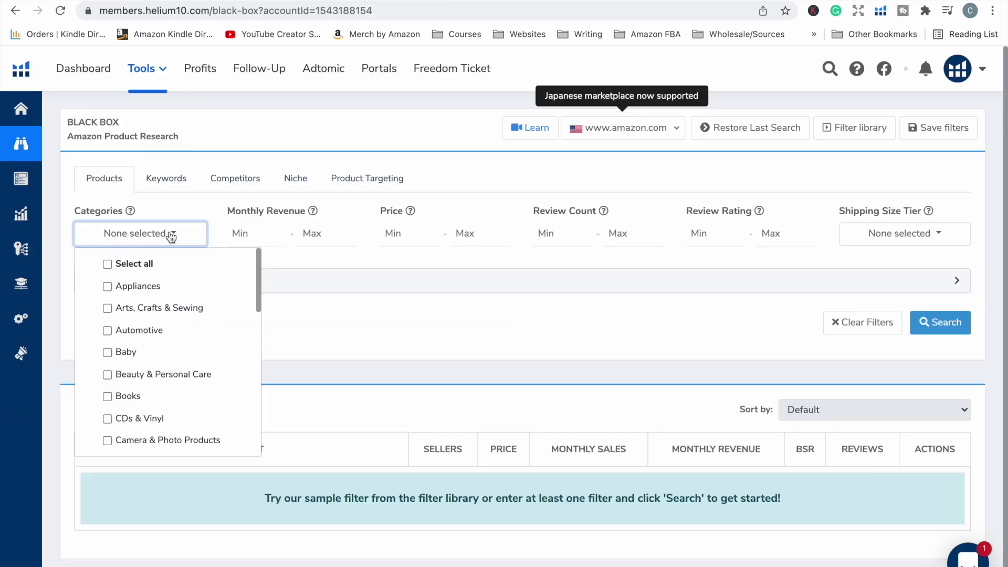
click(109, 402)
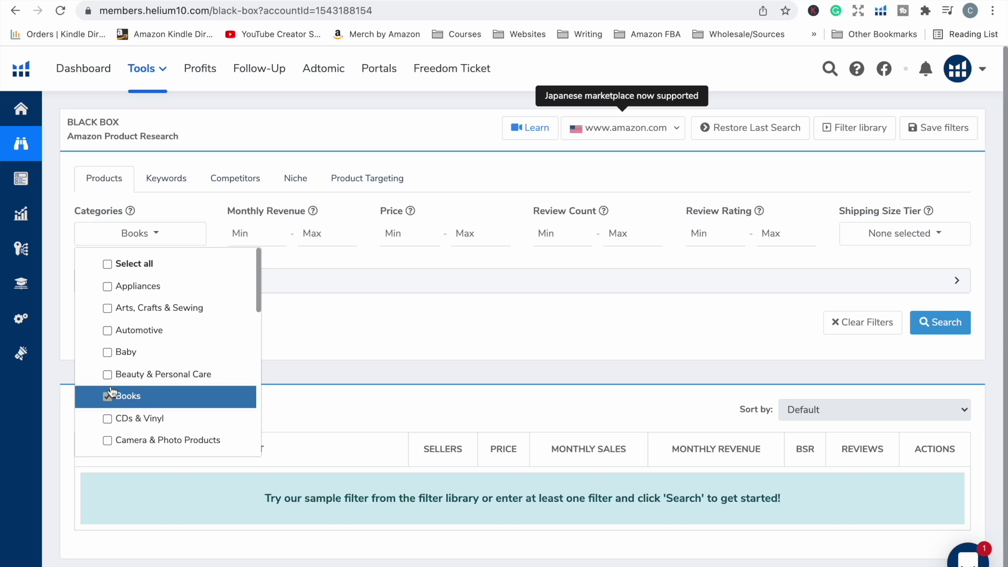
click(164, 239)
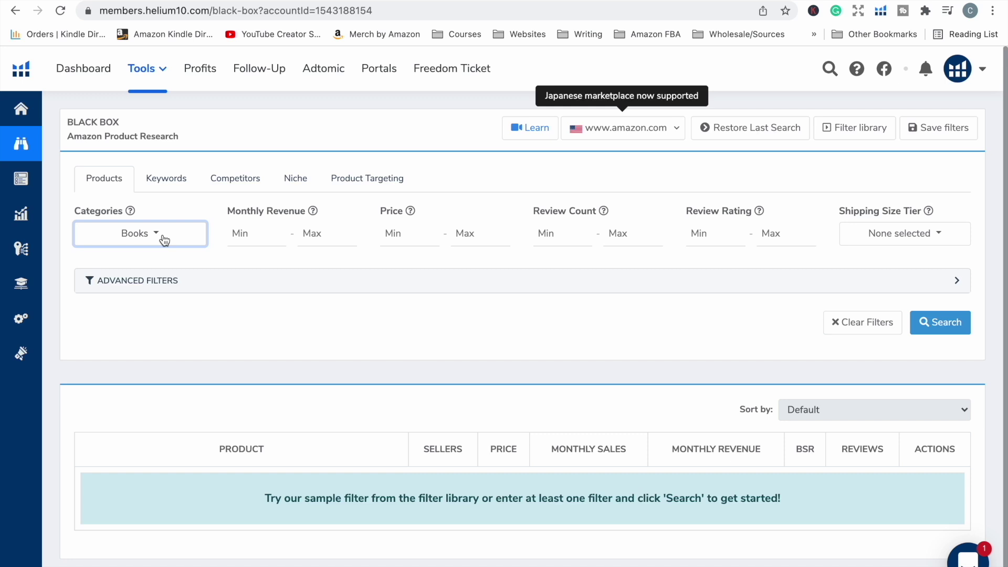
click(166, 178)
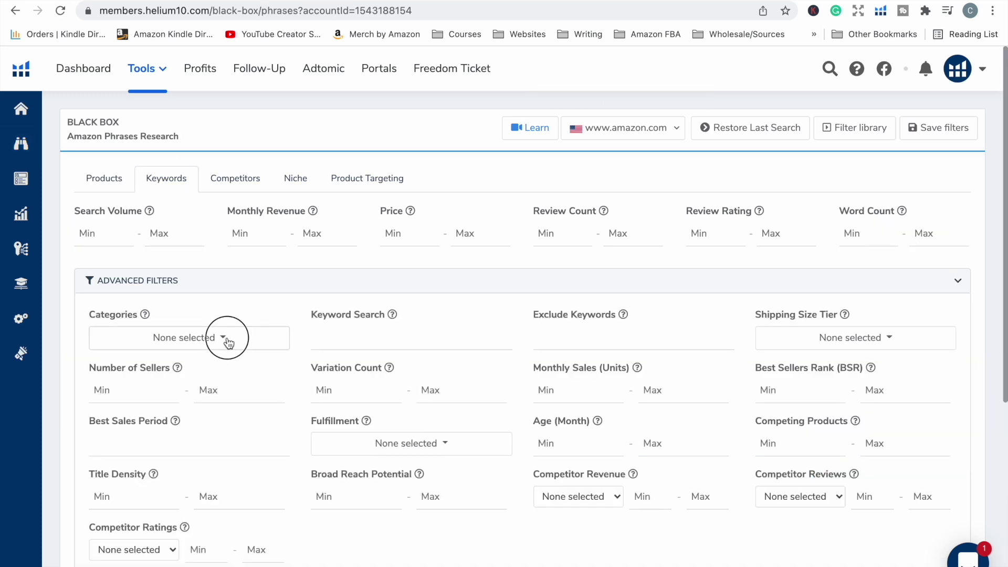
click(228, 341)
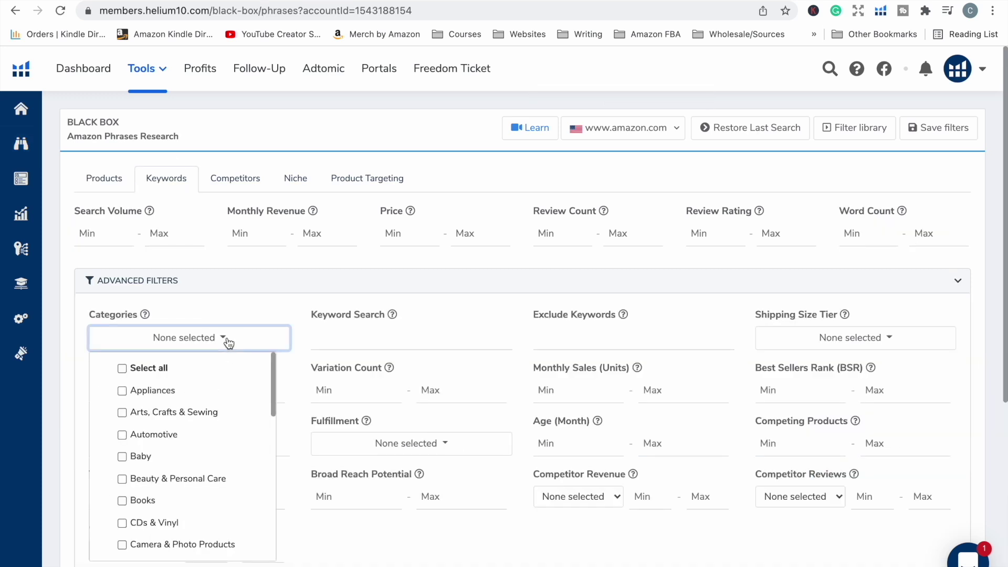
click(105, 178)
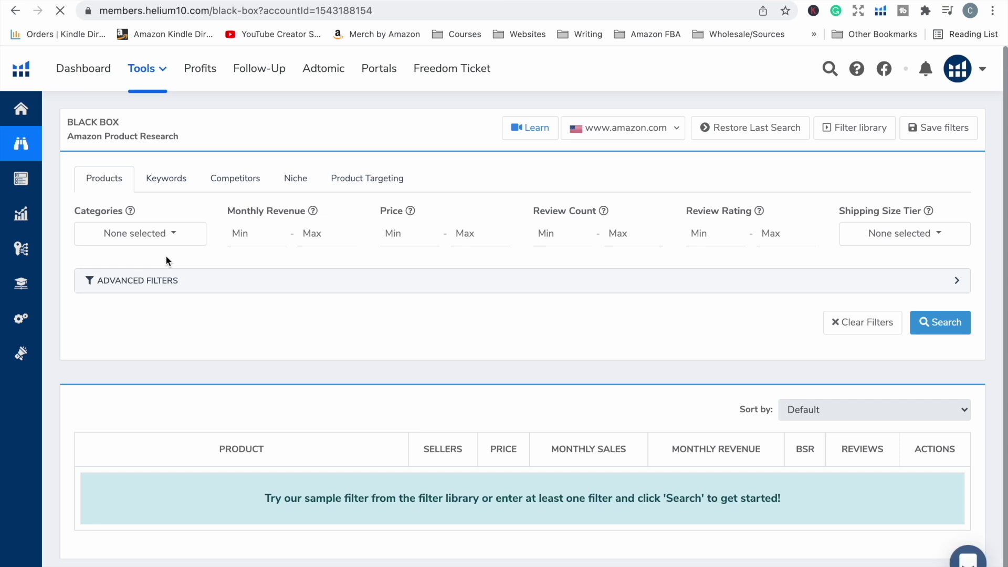
click(160, 239)
click(107, 397)
click(345, 314)
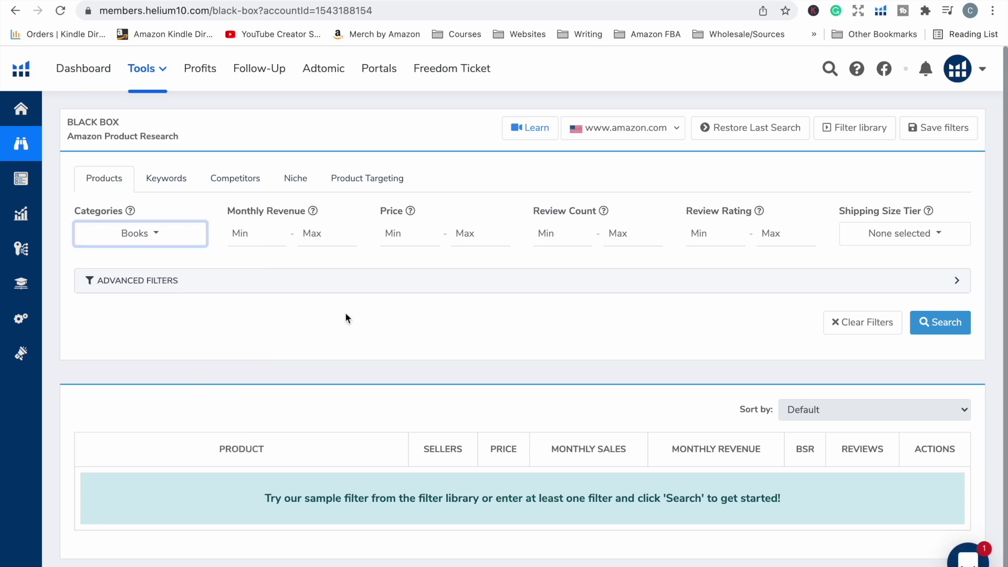
Step: Set a maximum Best Sellers Rank of 200000 in Advanced Filters and run the search
click(659, 286)
scroll(660, 294, down, 2)
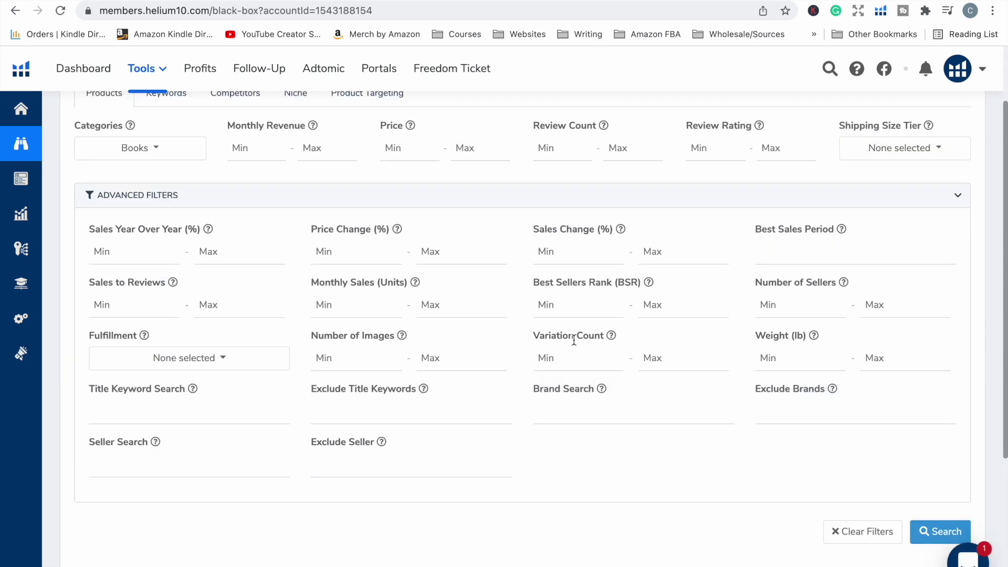
click(653, 306)
text(200000)
click(940, 531)
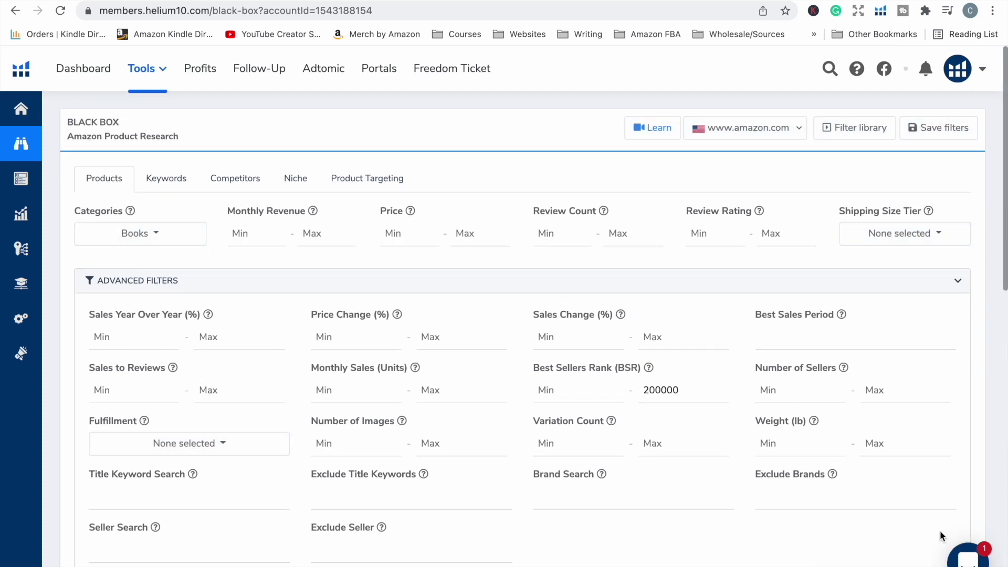
Step: Scroll through the Books results table, then back up toward the Advanced Filters
scroll(921, 459, down, 10)
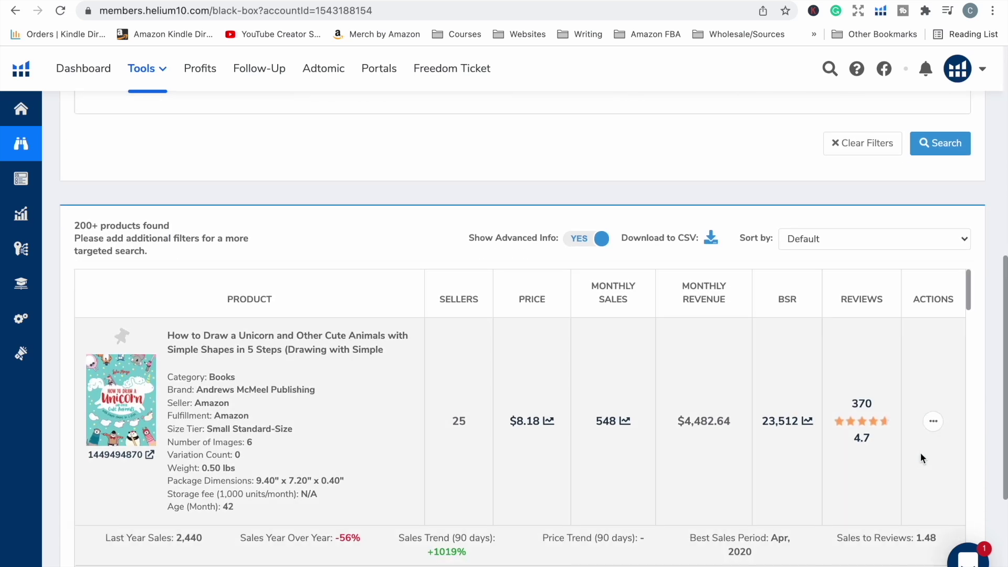
scroll(920, 452, down, 20)
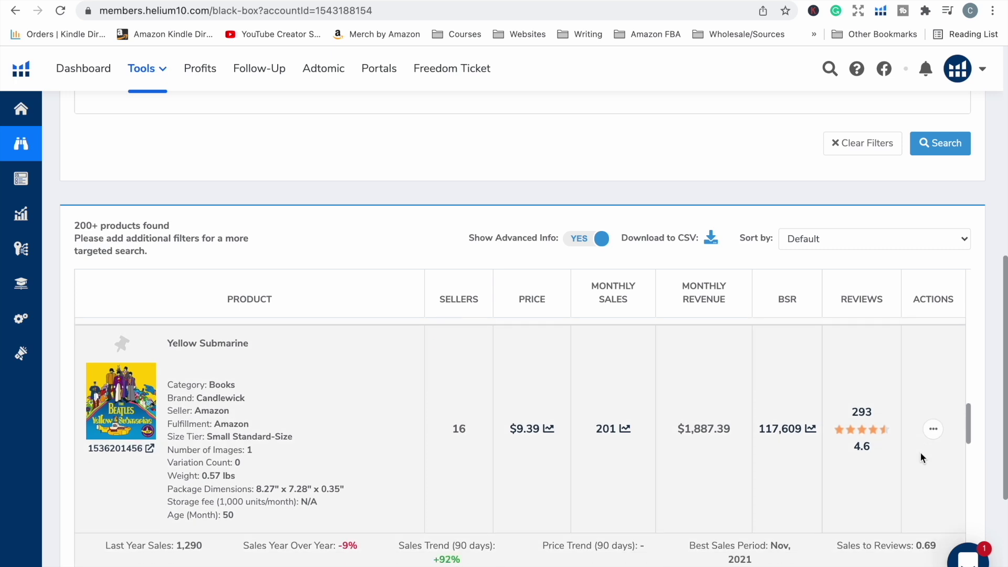
scroll(921, 458, down, 2)
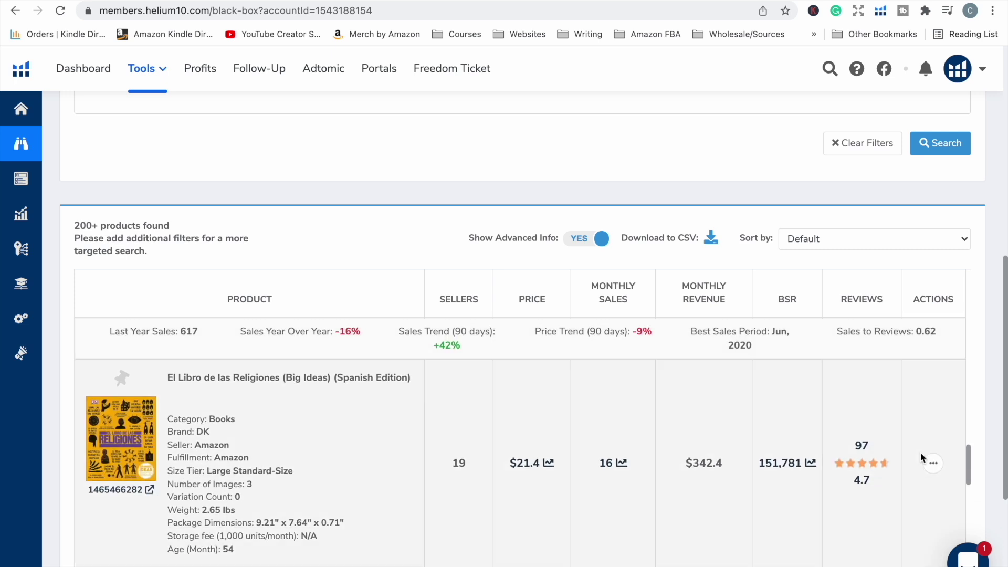
scroll(921, 452, down, 6)
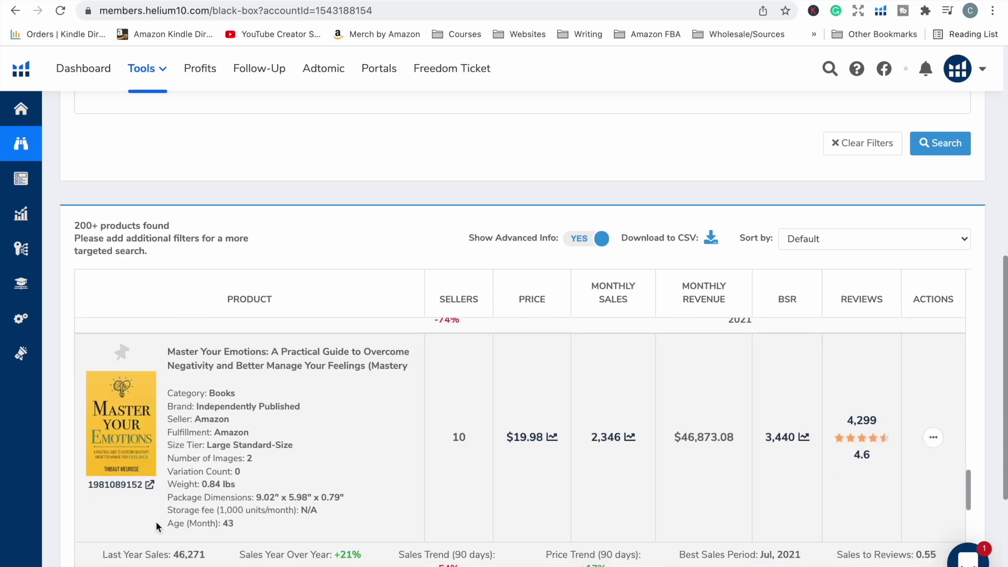
scroll(147, 516, down, 2)
scroll(140, 488, up, 2)
scroll(147, 473, down, 3)
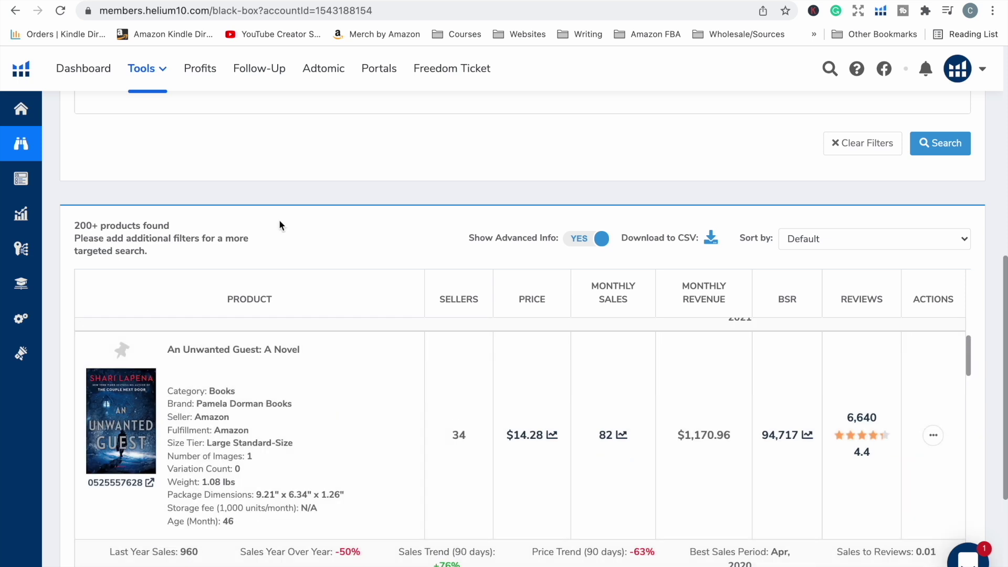
scroll(280, 225, up, 4)
scroll(279, 225, up, 4)
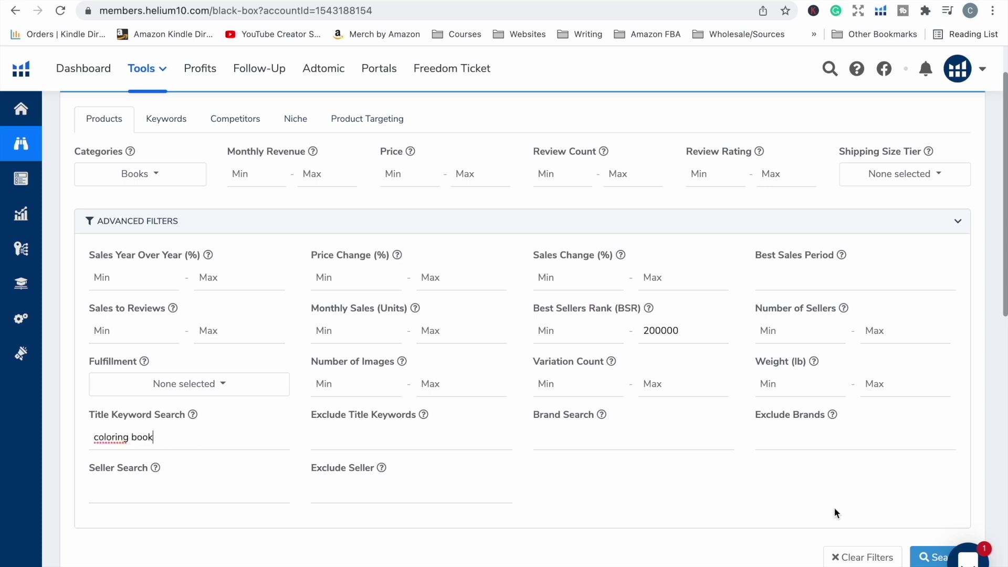
Step: Run the search with the 'coloring book' title filter and scroll through the 200+ results
click(928, 557)
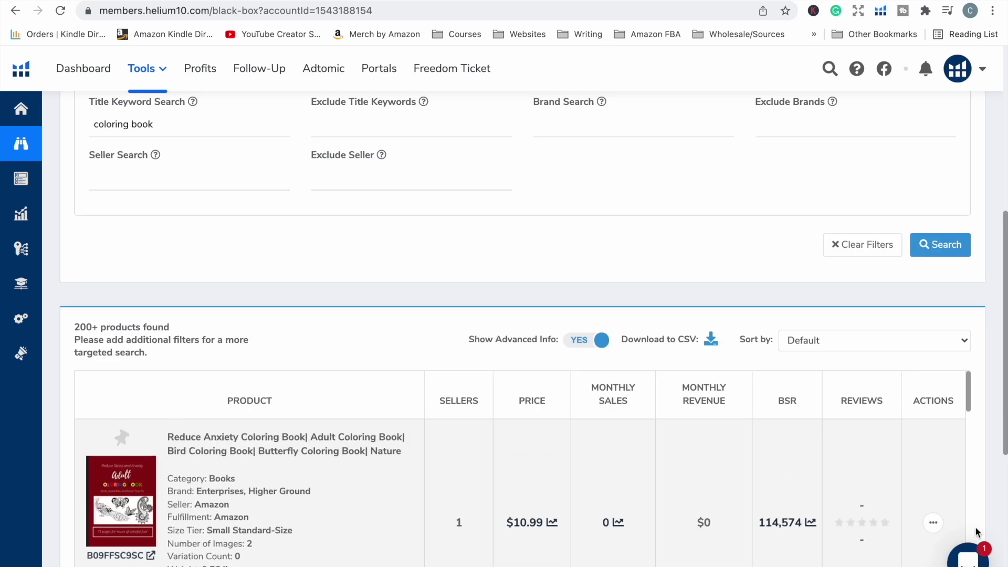
scroll(978, 474, down, 6)
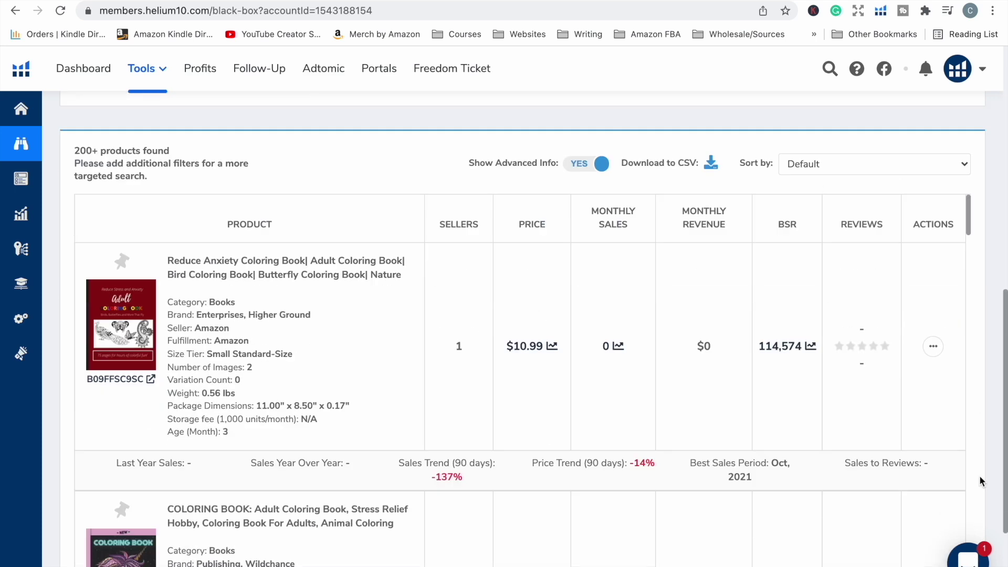
scroll(798, 369, down, 5)
scroll(798, 368, down, 10)
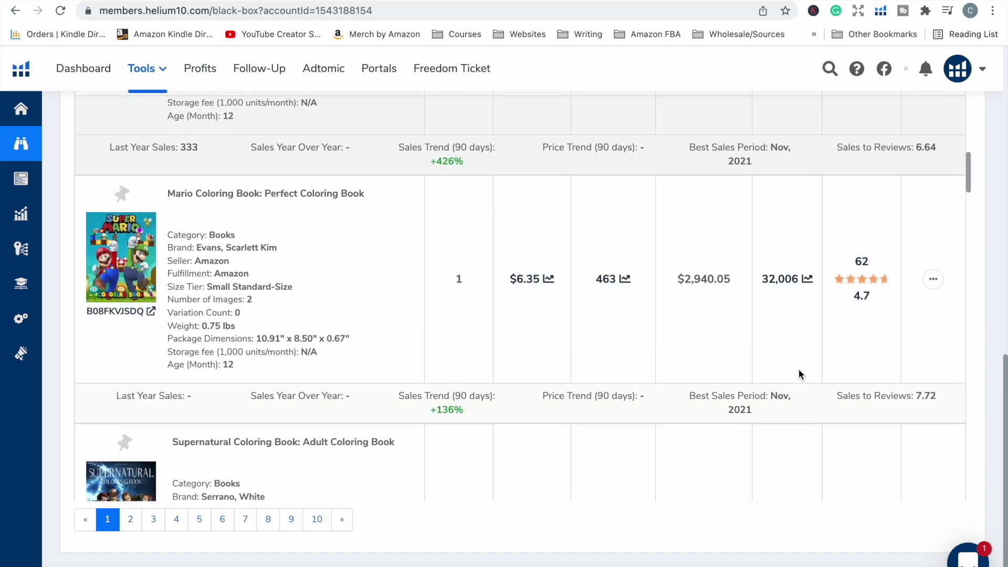
scroll(798, 370, down, 10)
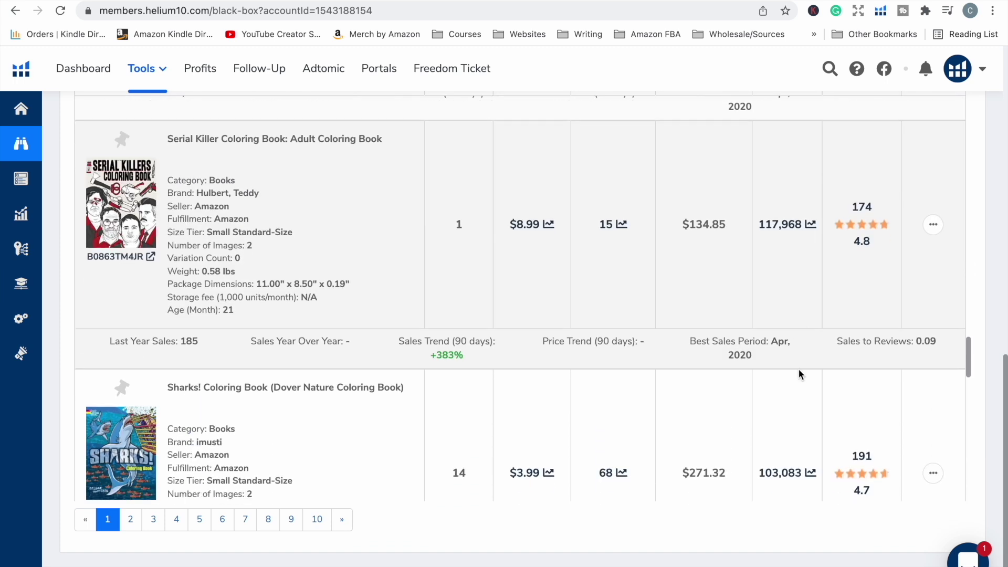
scroll(799, 370, down, 8)
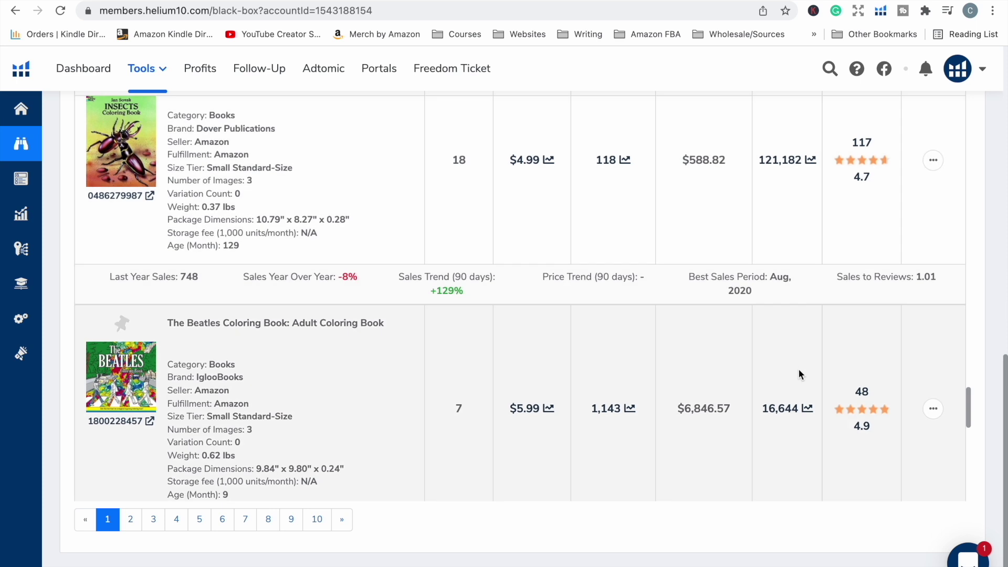
scroll(798, 369, down, 10)
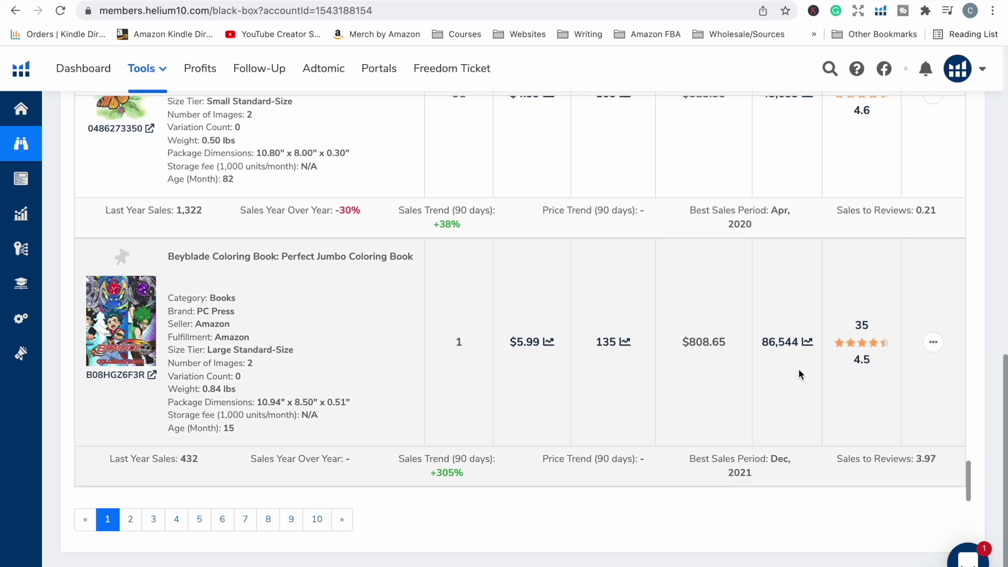